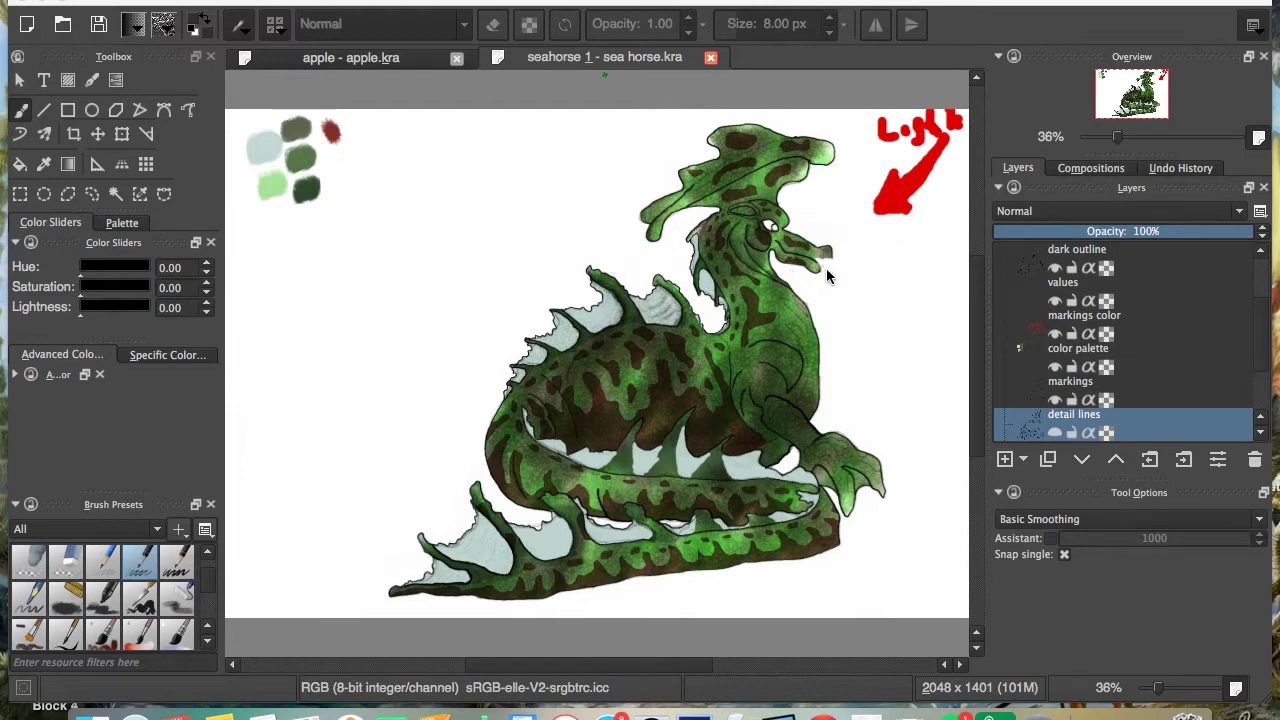
# Step: Nudge the sea dragon upward in view and zoom in and out, settling at 50%
pyautogui.click(866, 232)
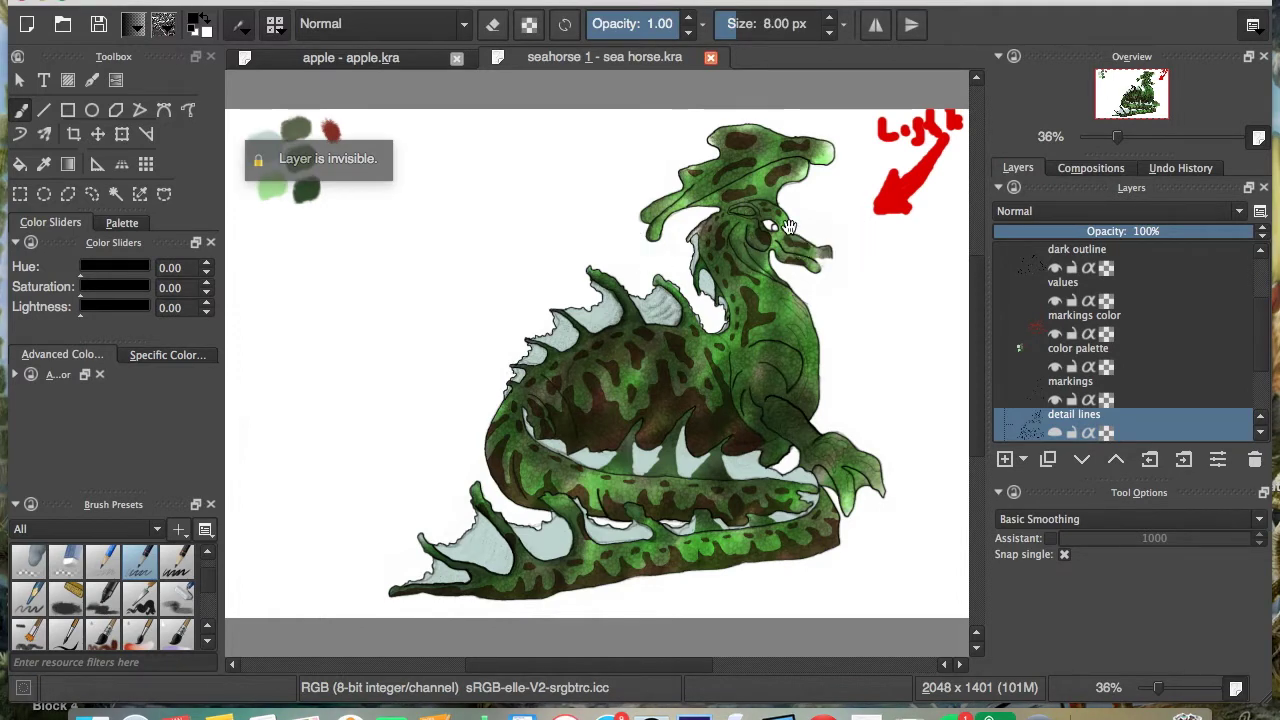
pyautogui.moveTo(636, 366); pyautogui.dragTo(670, 335)
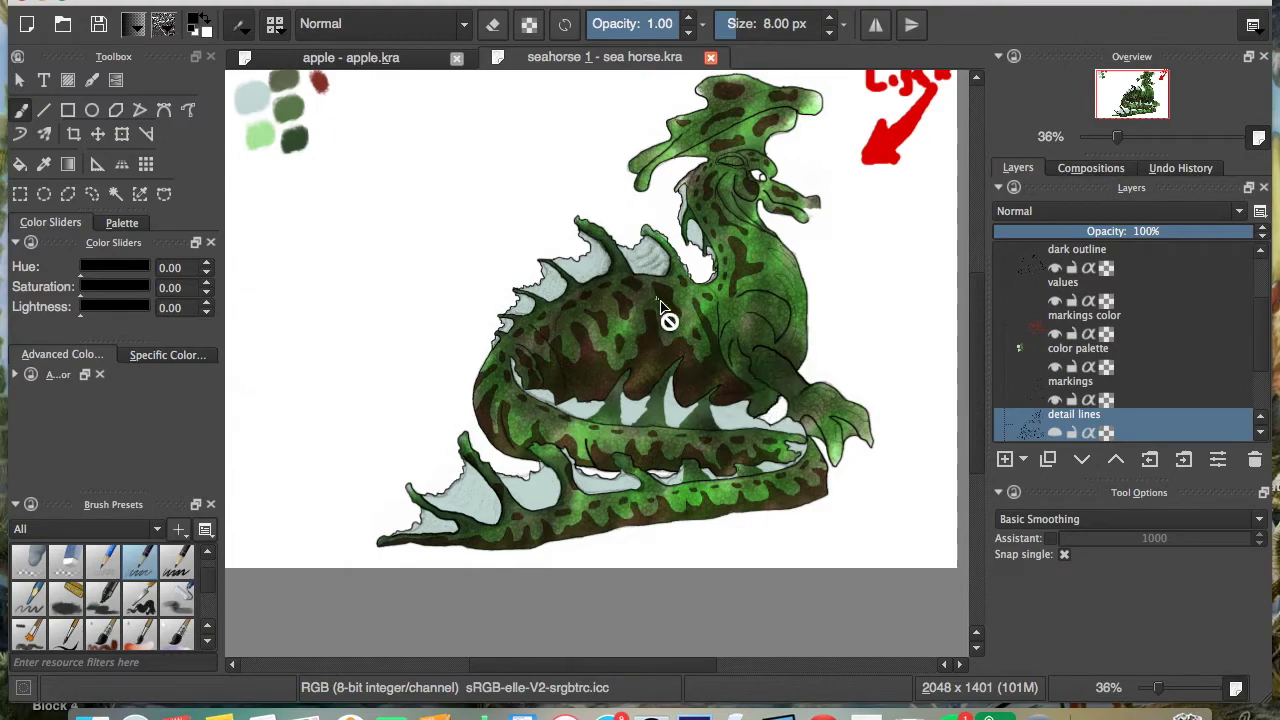
pyautogui.scroll(6, 660, 303)
pyautogui.scroll(-5, 655, 305)
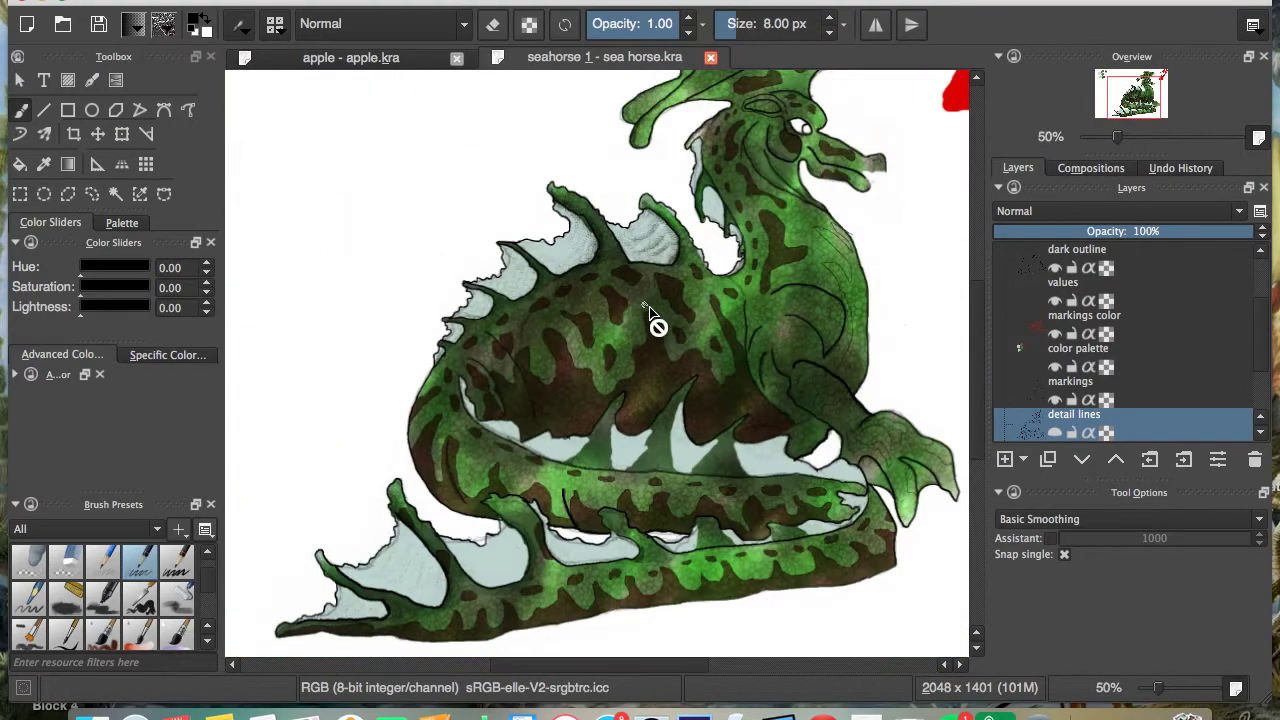
pyautogui.scroll(-3, 650, 316)
pyautogui.scroll(2, 650, 316)
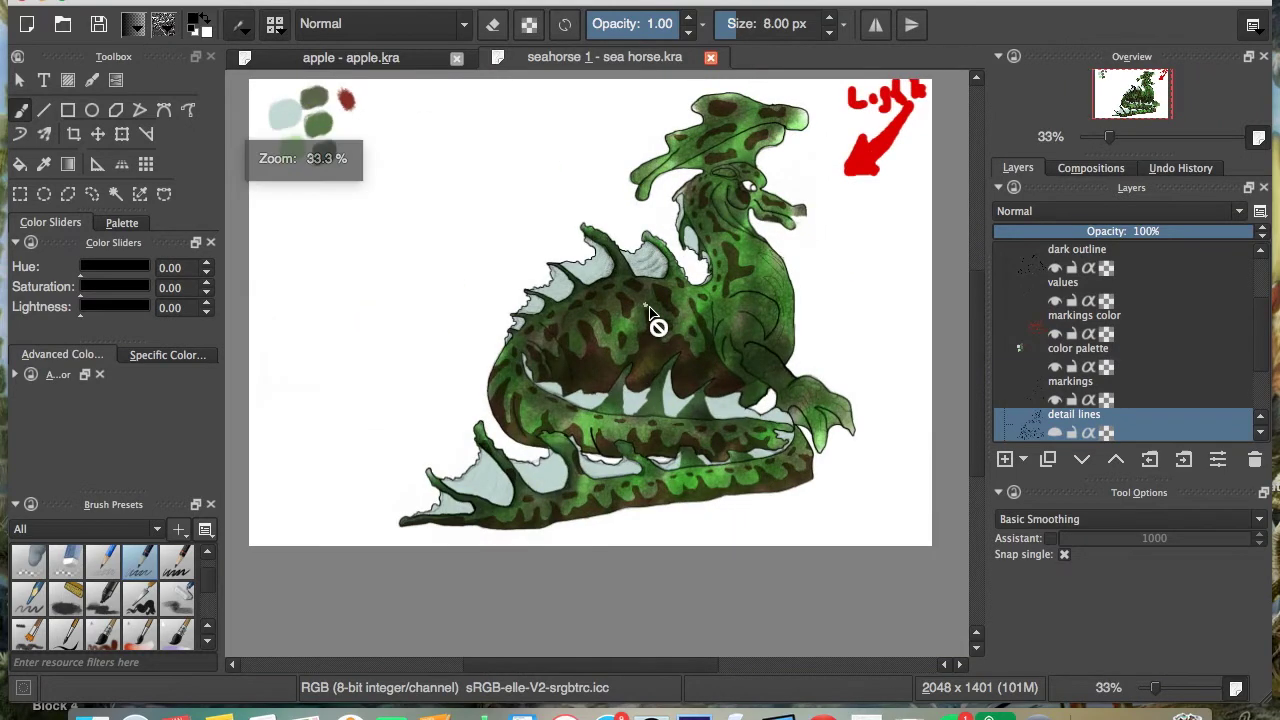
pyautogui.scroll(1, 650, 316)
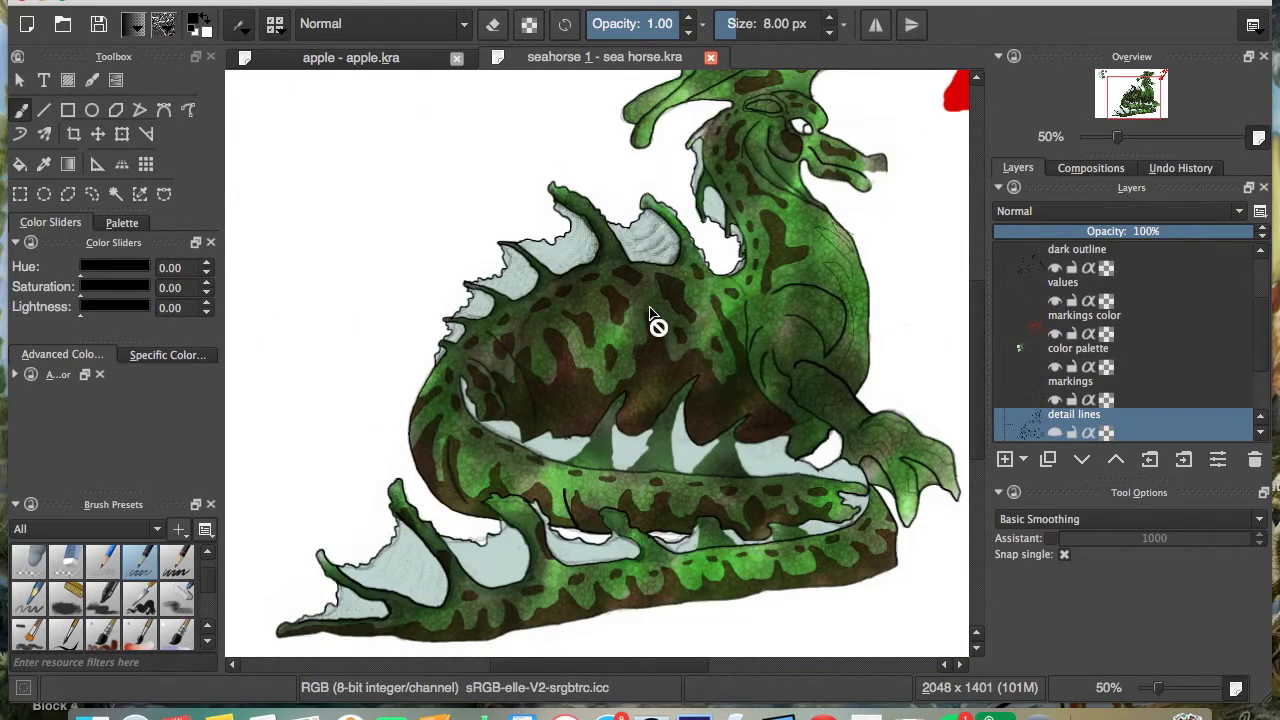
# Step: Rotate the canvas through 45°, 105° and 165°, return it upright, then zoom to 141%
pyautogui.press('6')
pyautogui.press('6')
pyautogui.press('6')
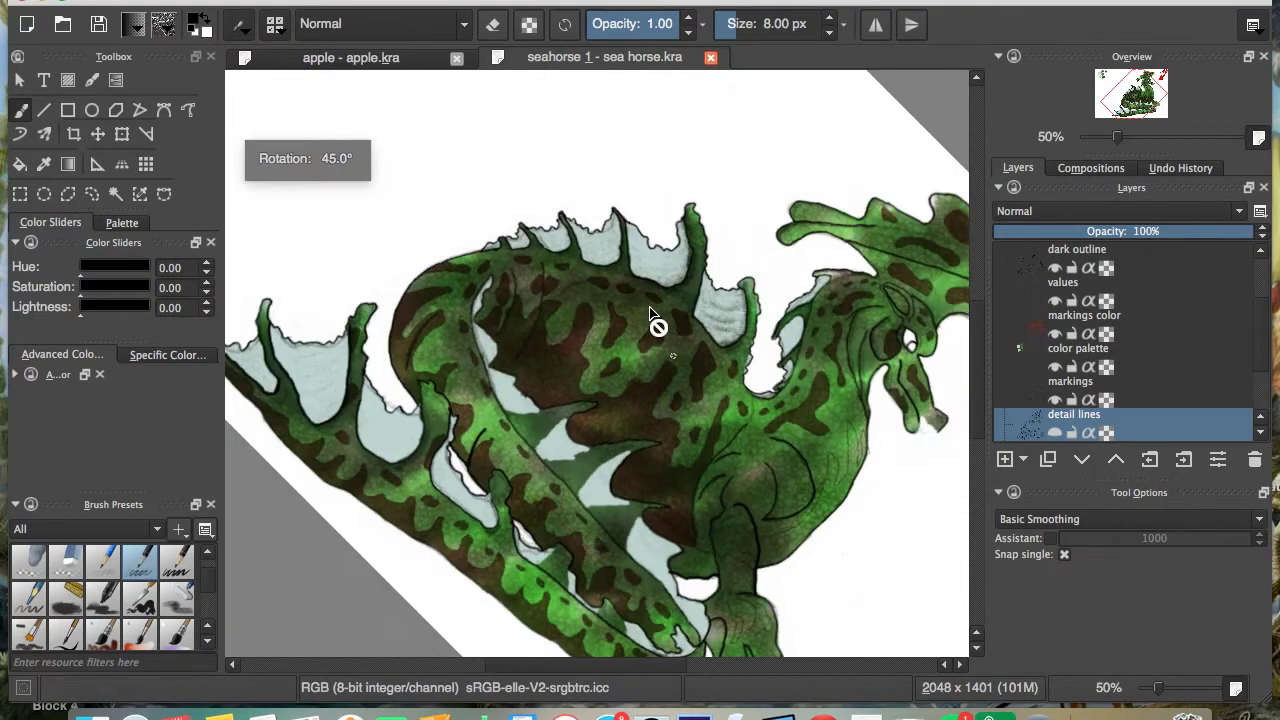
pyautogui.press('6')
pyautogui.press('6')
pyautogui.press('6')
pyautogui.press('6')
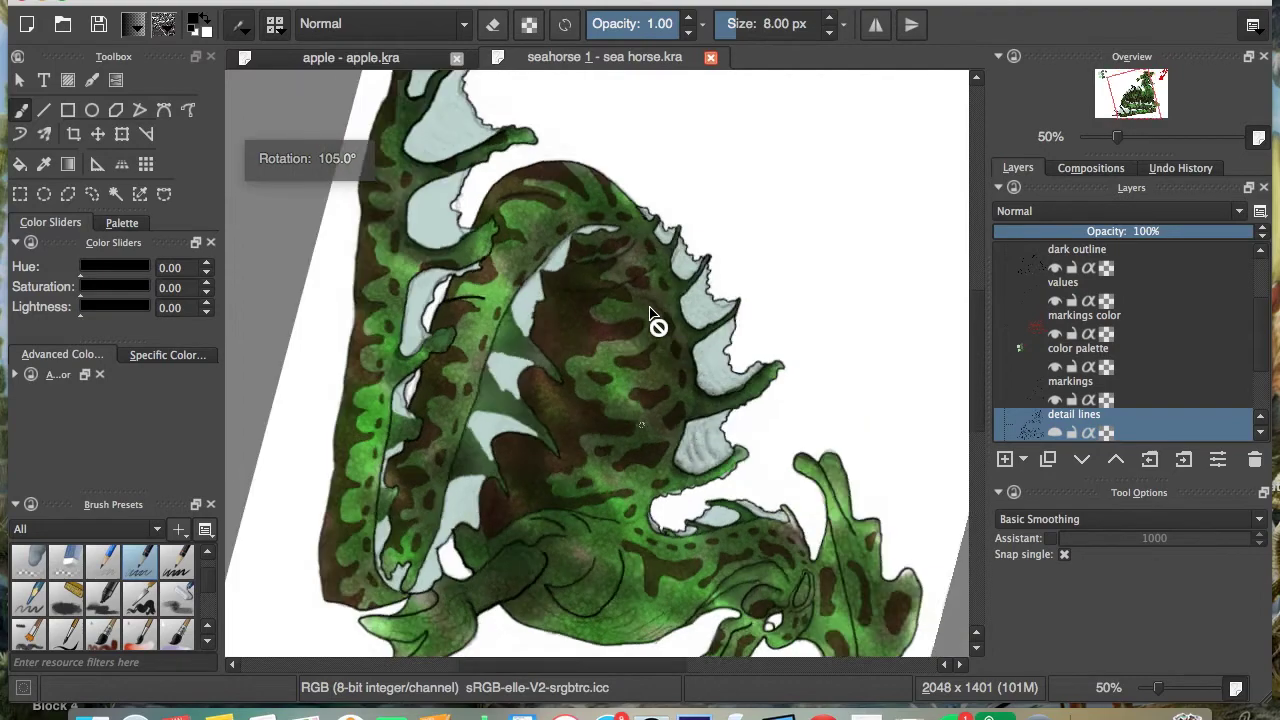
pyautogui.press('6')
pyautogui.press('6')
pyautogui.press('6')
pyautogui.press('6')
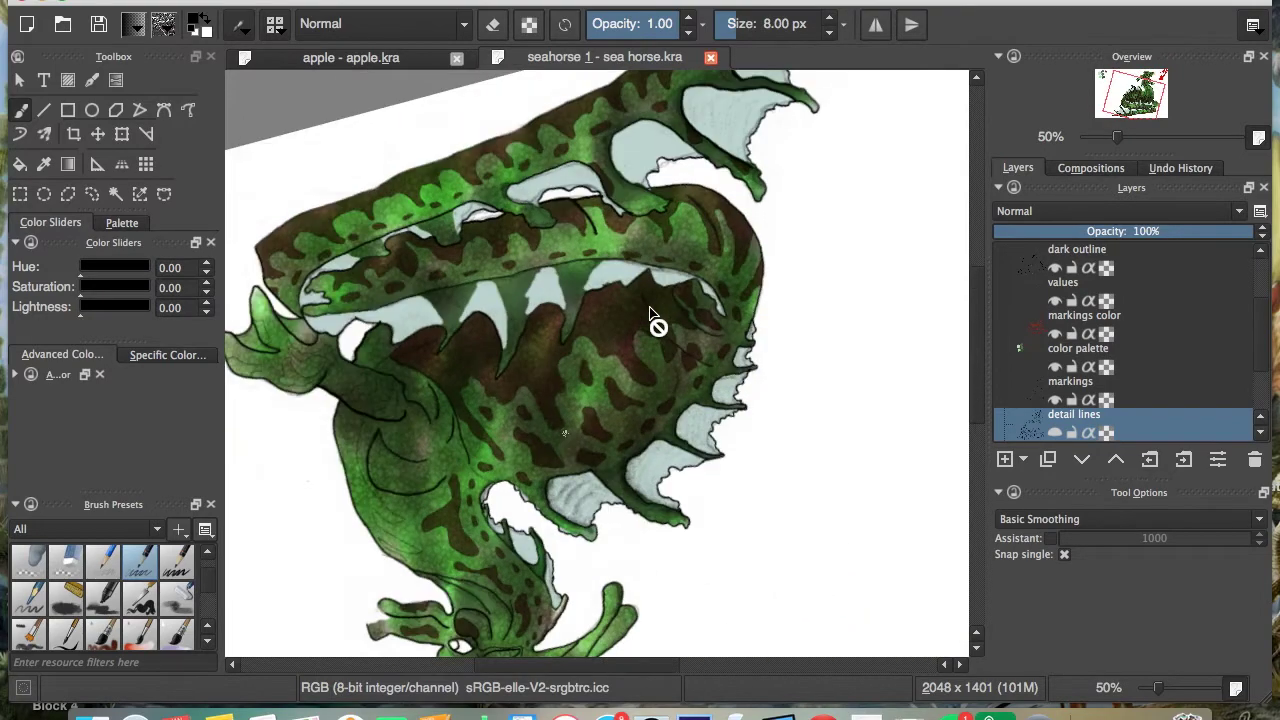
pyautogui.press('4')
pyautogui.press('4')
pyautogui.press('4')
pyautogui.press('4')
pyautogui.press('4')
pyautogui.press('4')
pyautogui.press('4')
pyautogui.press('4')
pyautogui.press('4')
pyautogui.press('4')
pyautogui.press('4')
pyautogui.press('4')
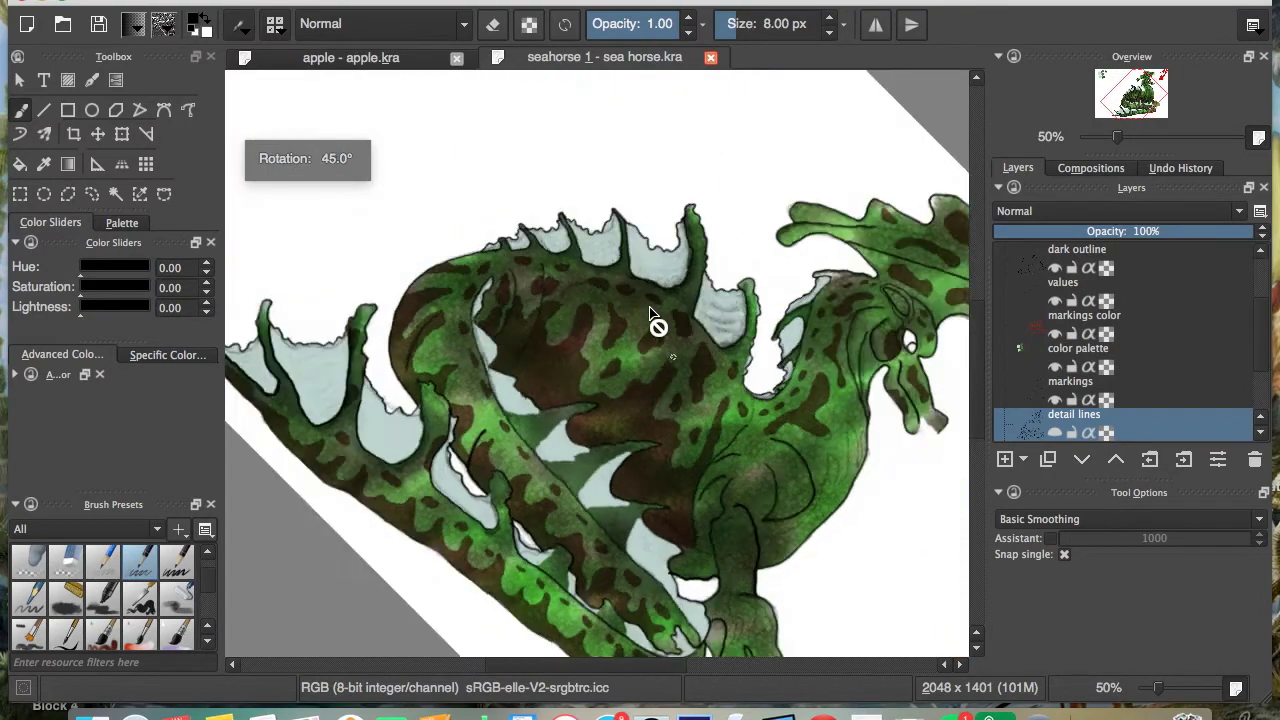
pyautogui.press('4')
pyautogui.press('4')
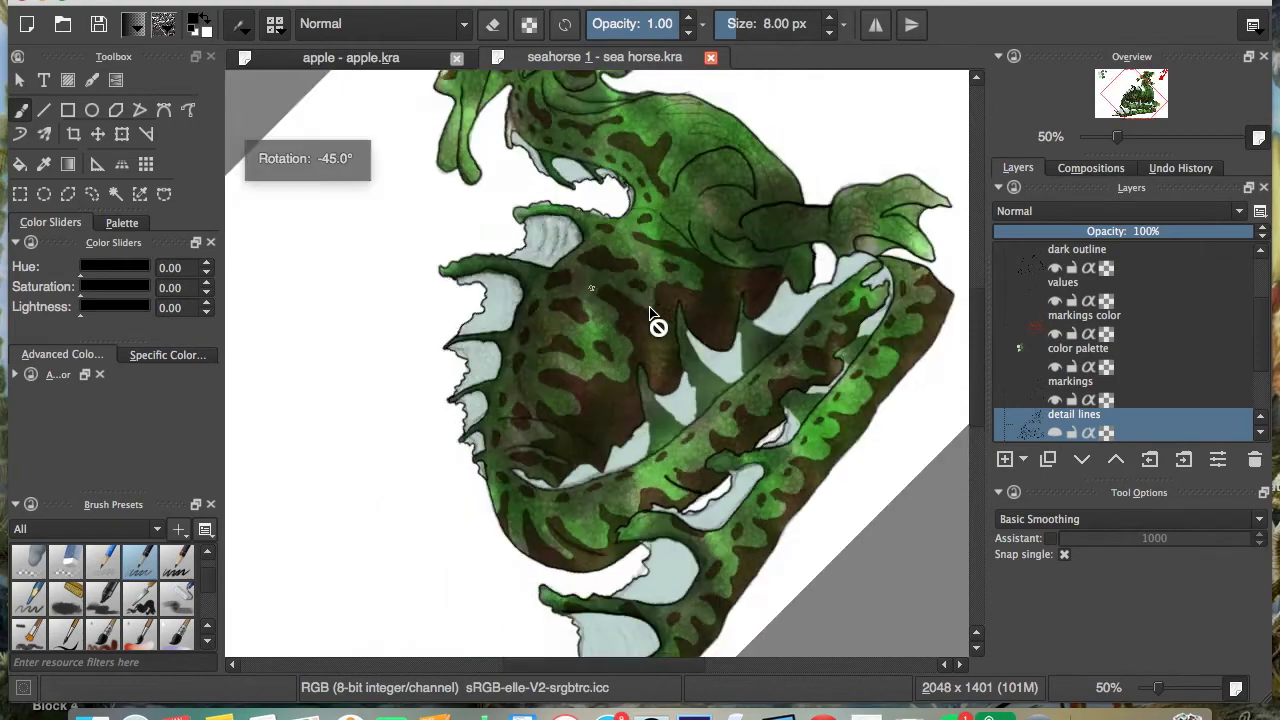
pyautogui.press('6')
pyautogui.press('6')
pyautogui.press('6')
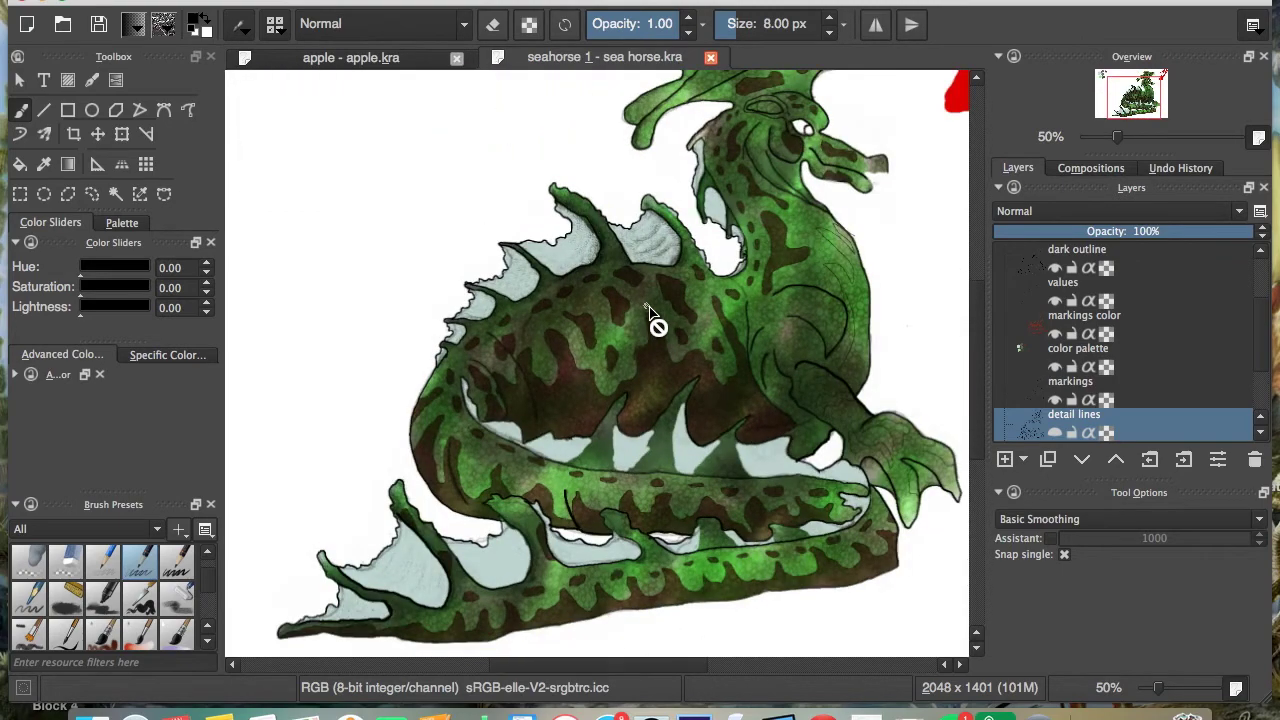
pyautogui.press('6')
pyautogui.press('6')
pyautogui.press('6')
pyautogui.press('6')
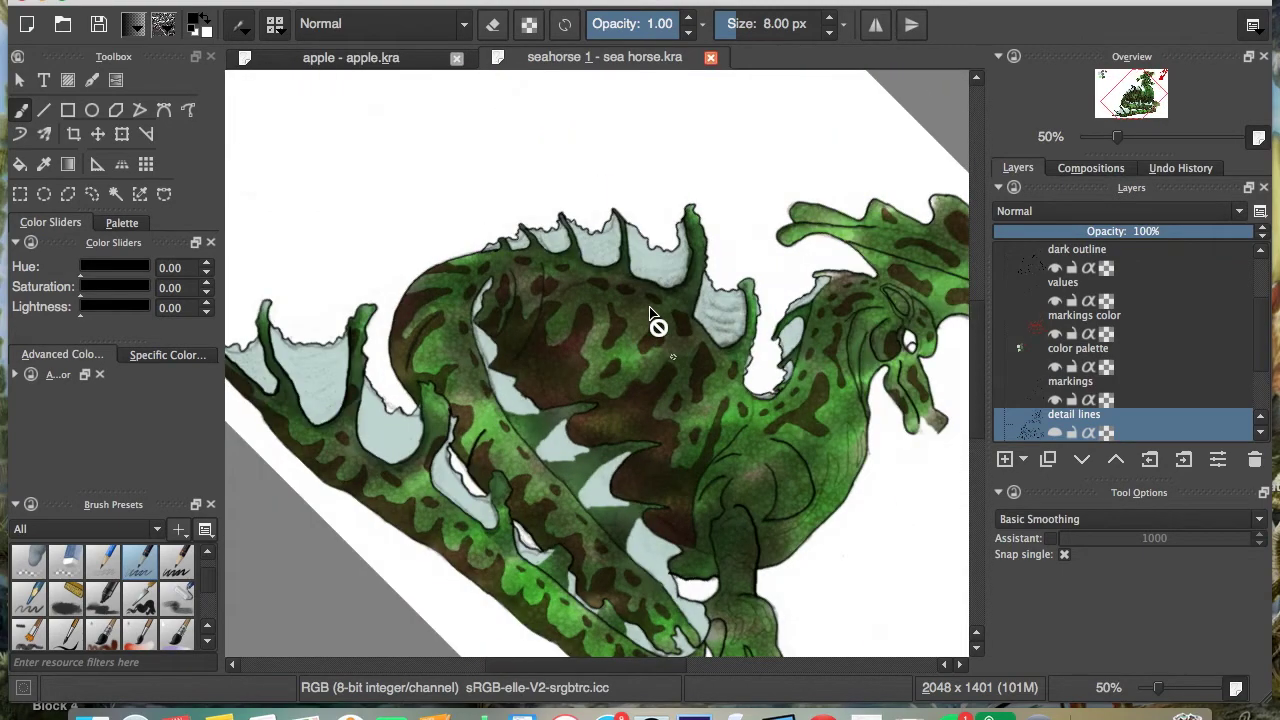
pyautogui.press('+')
pyautogui.press('+')
pyautogui.press('+')
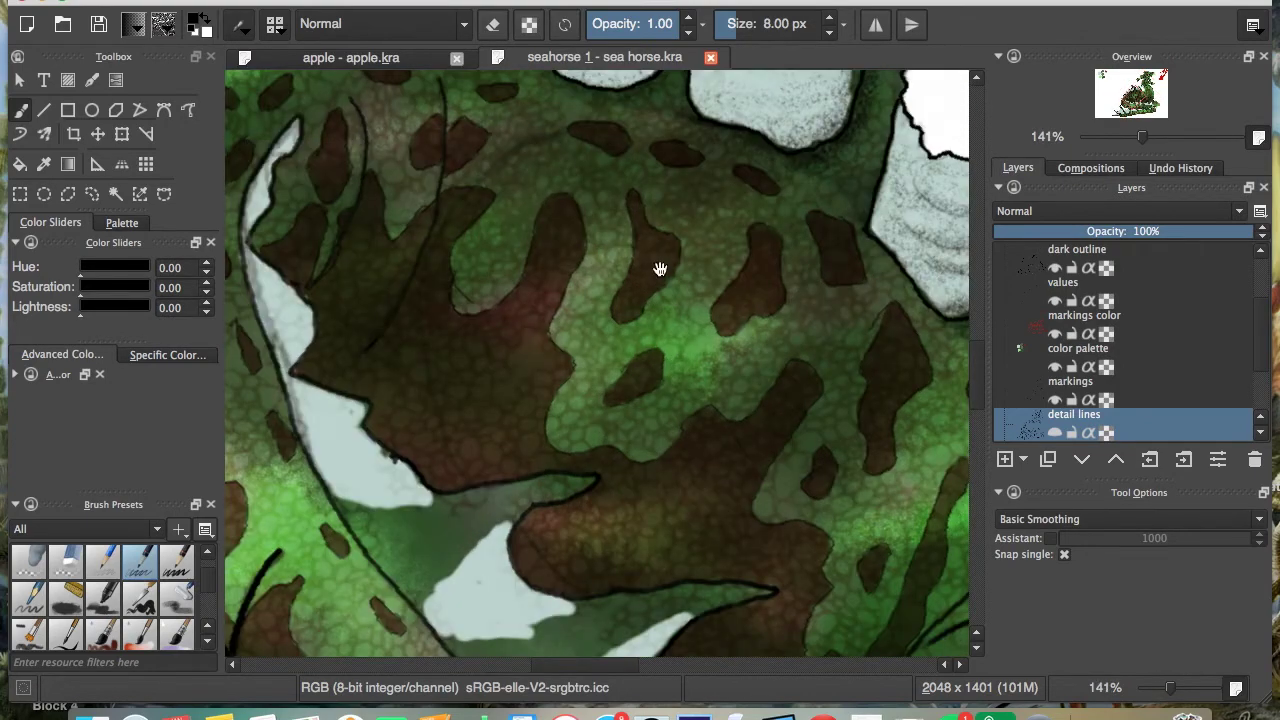
# Step: Pan to the dragon's white back spines and tilt the view around the fins in 15° steps
pyautogui.moveTo(657, 266); pyautogui.dragTo(451, 480)
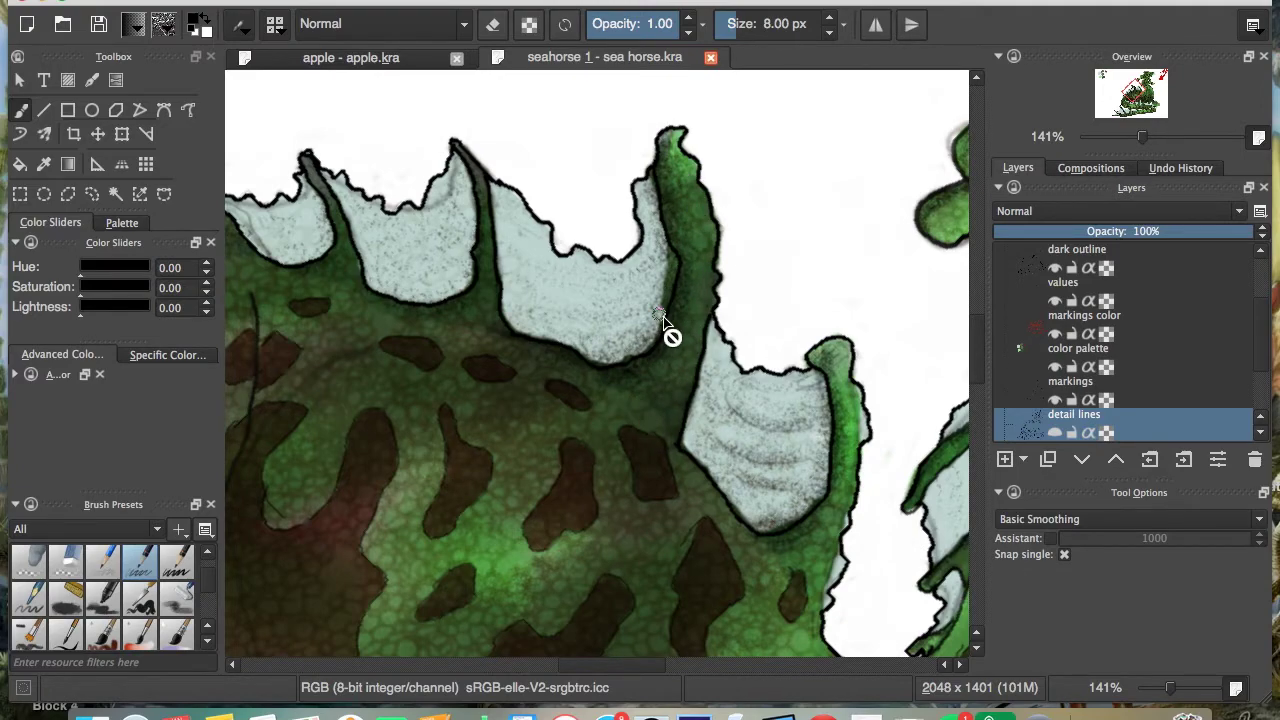
pyautogui.press('6')
pyautogui.press('6')
pyautogui.press('6')
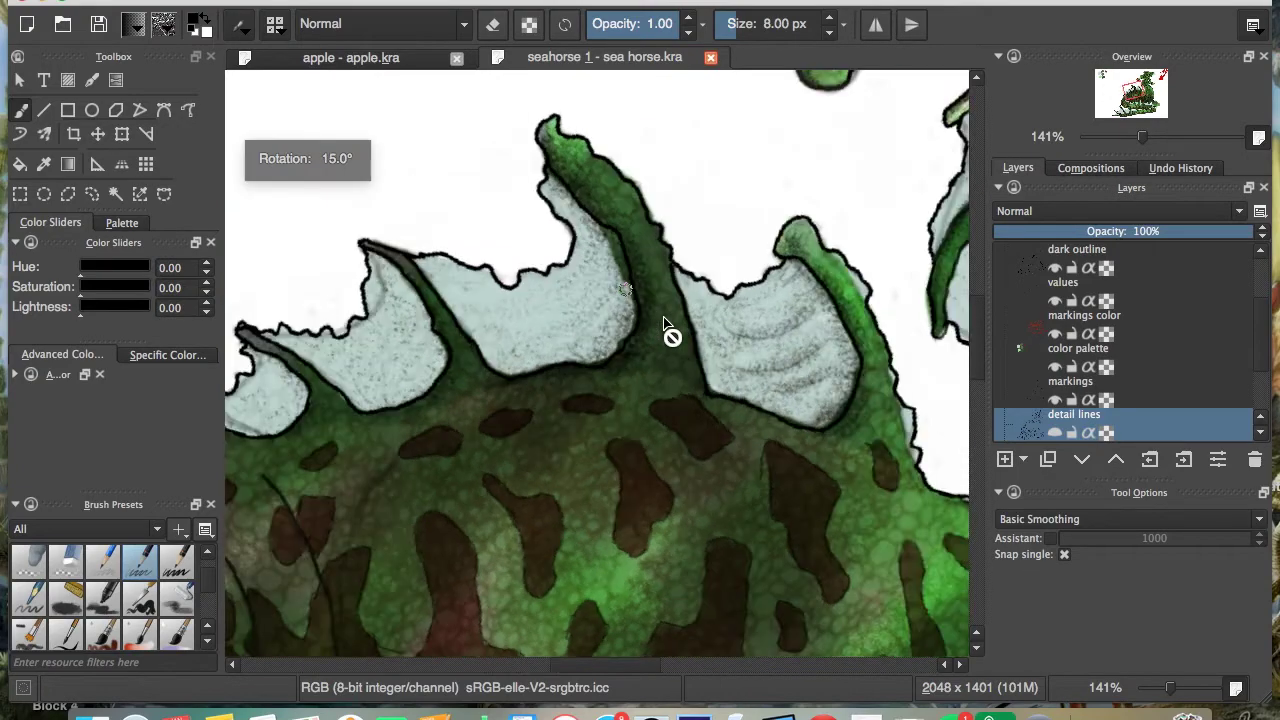
pyautogui.press('6')
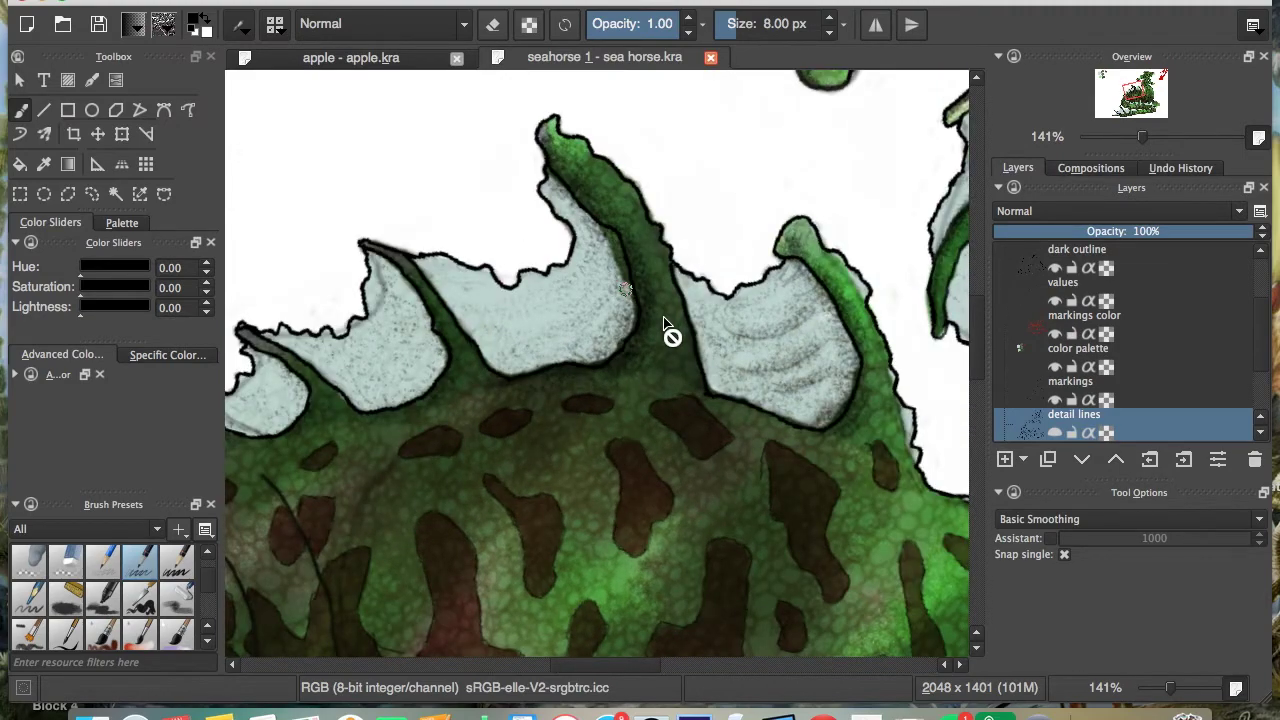
pyautogui.press('6')
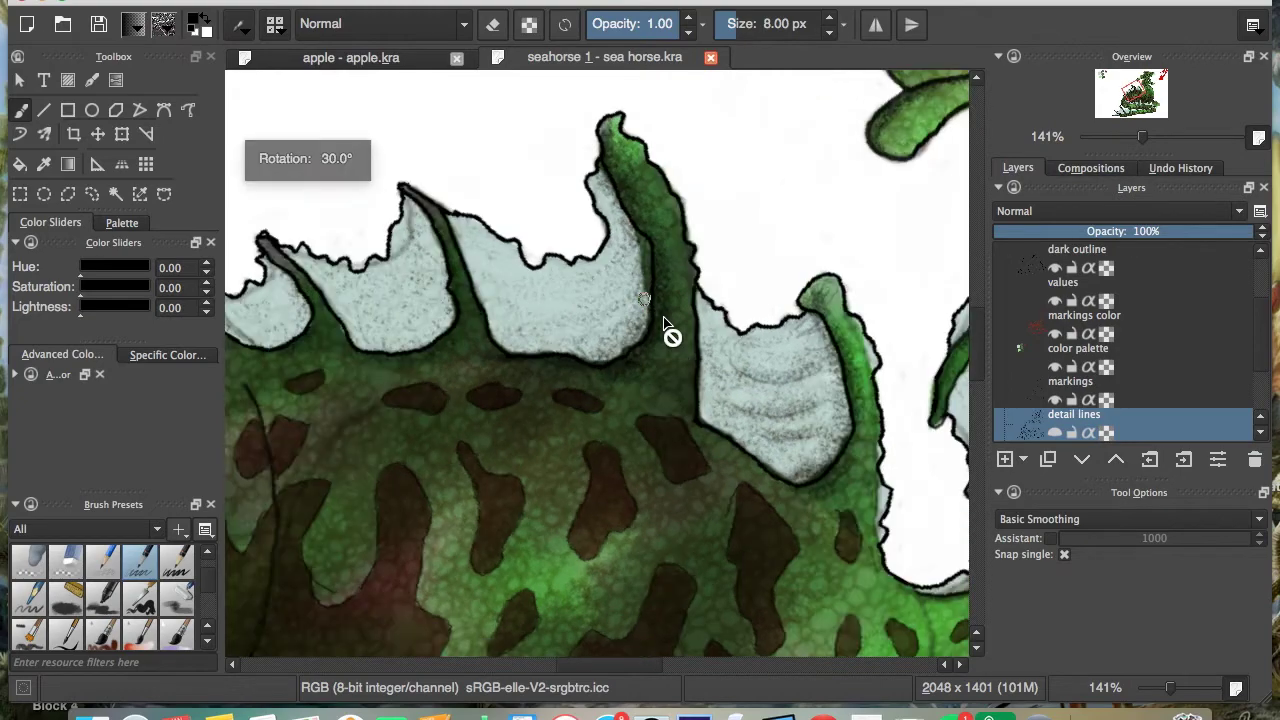
pyautogui.press('4')
pyautogui.press('4')
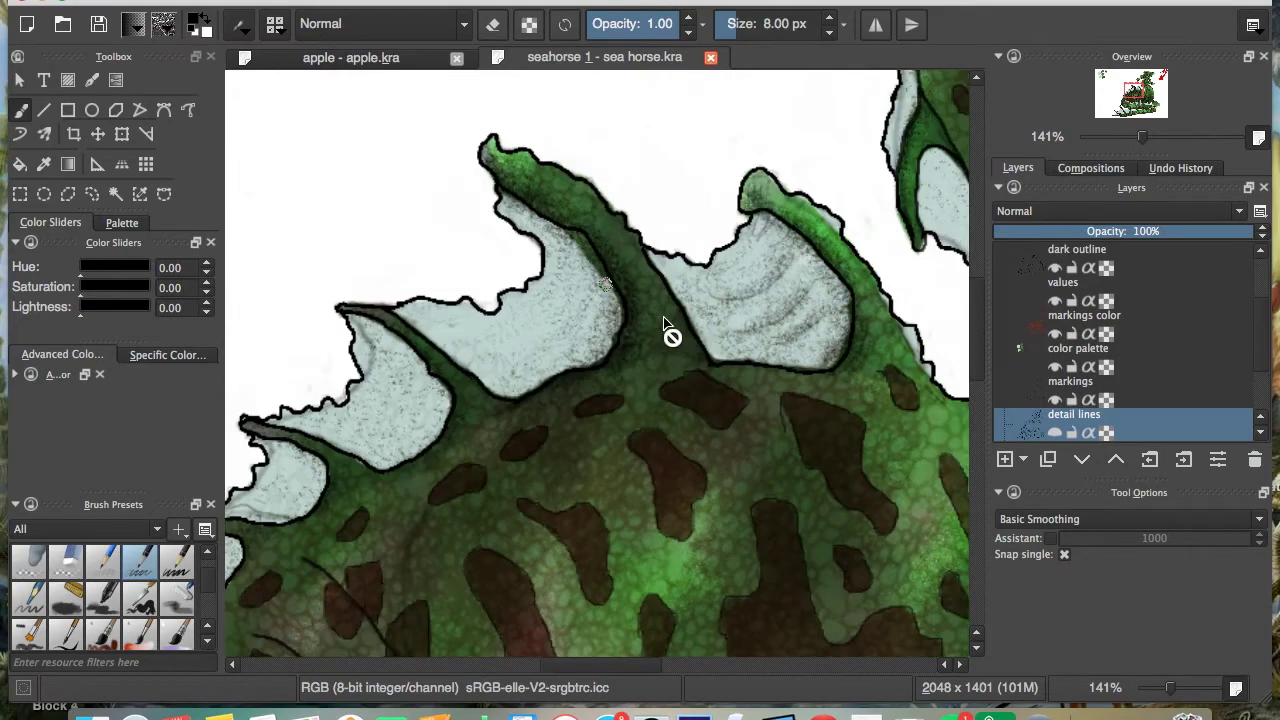
# Step: Zoom back out to 50% to see the whole dragon, shifted up and left
pyautogui.press('-')
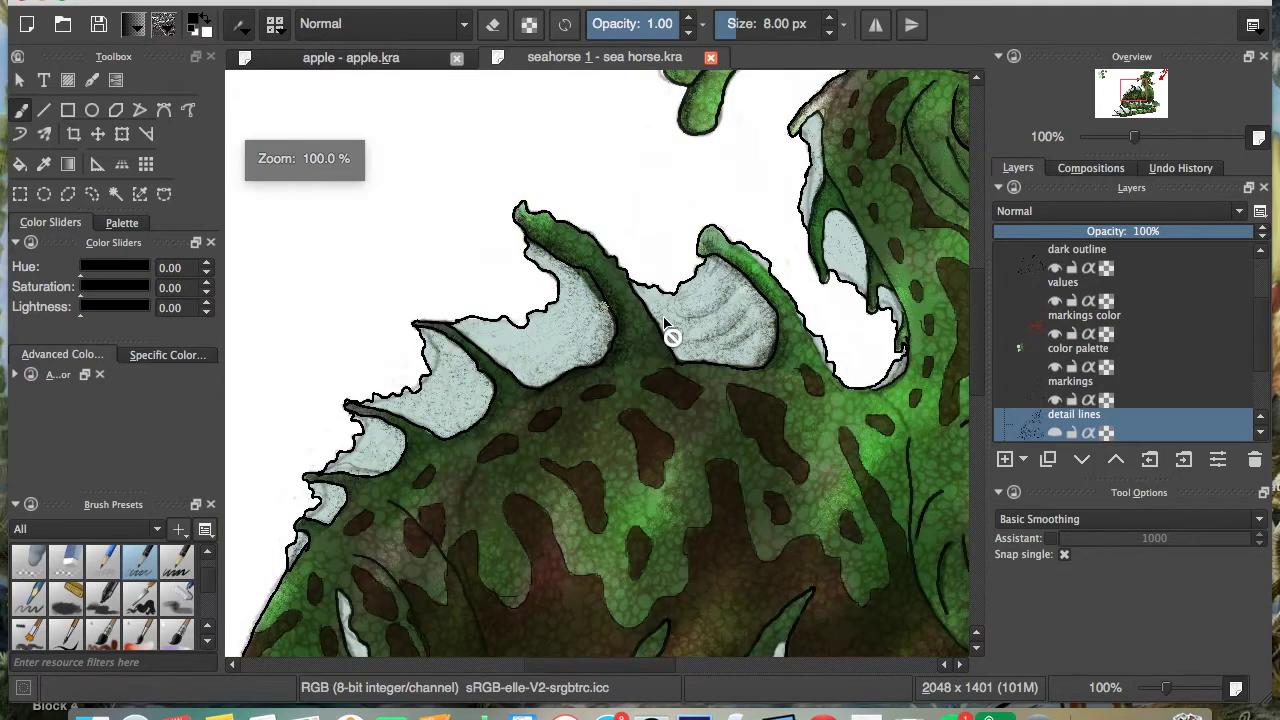
pyautogui.press('=')
pyautogui.press('=')
pyautogui.press('-')
pyautogui.press('-')
pyautogui.press('-')
pyautogui.press('-')
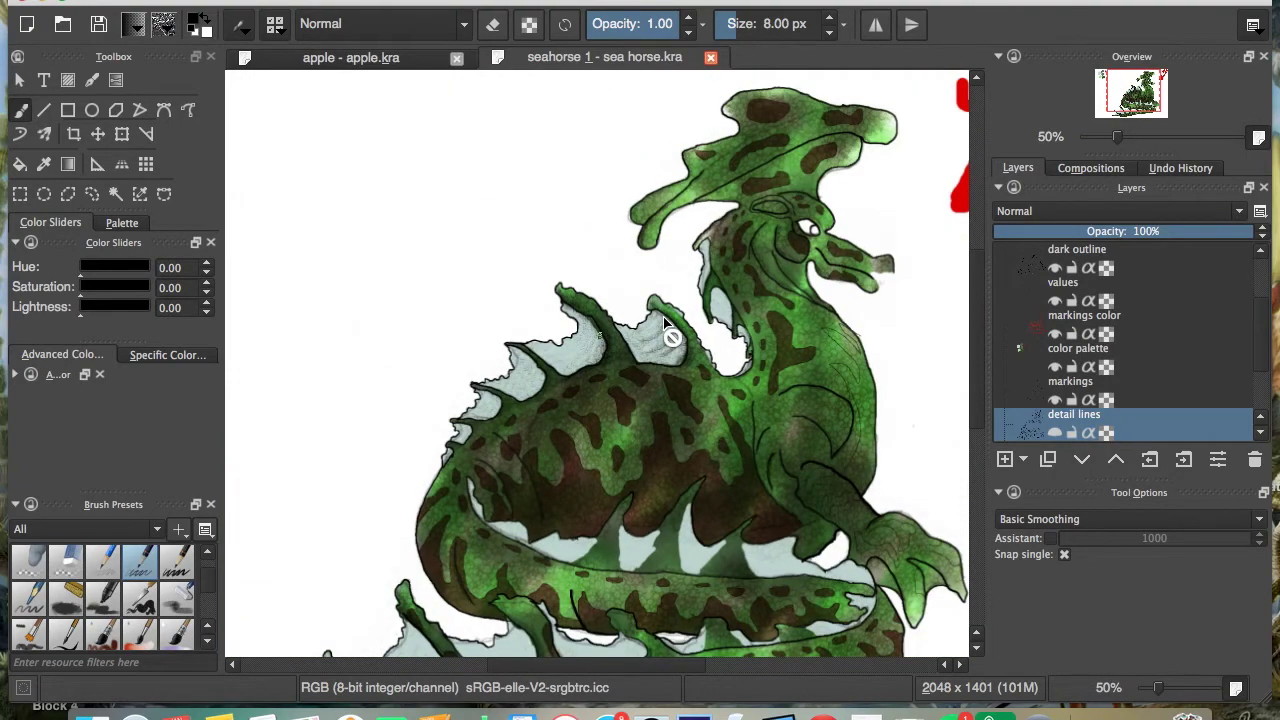
pyautogui.moveTo(657, 316); pyautogui.dragTo(620, 222)
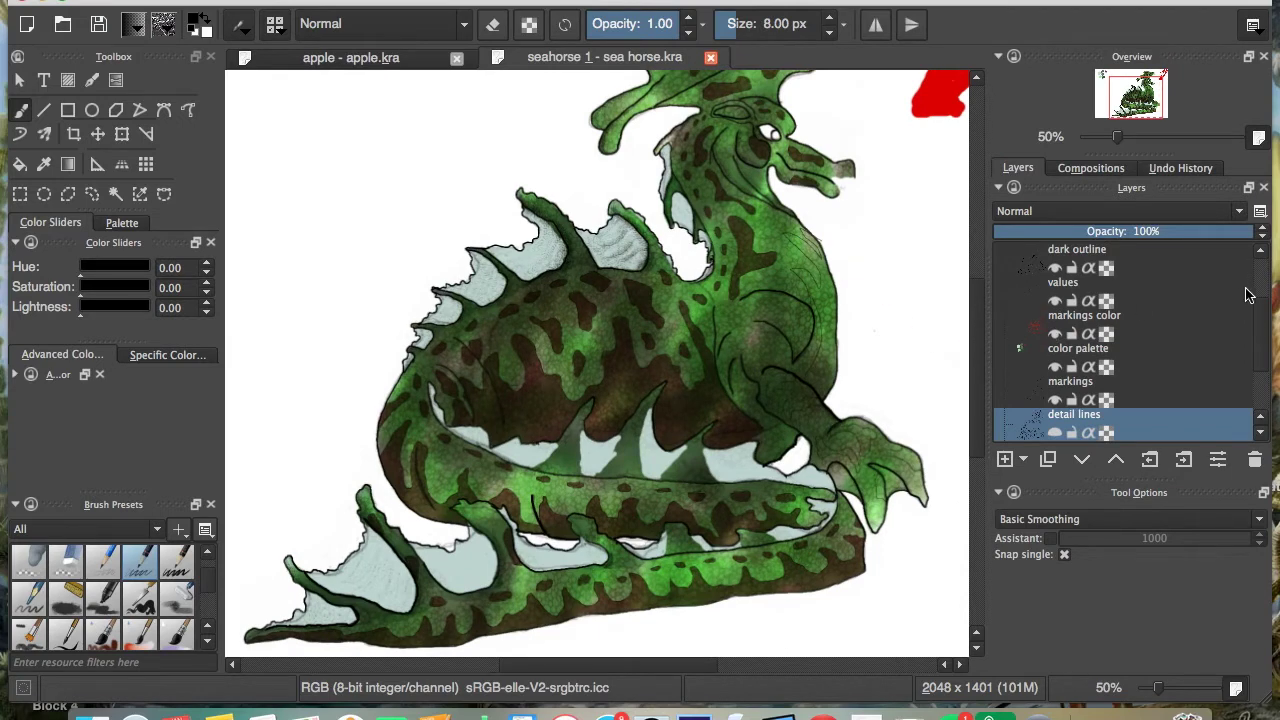
# Step: Hide the scales texture, fin color and Layer 11 Merged green colouring layers
pyautogui.scroll(3, 1268, 318)
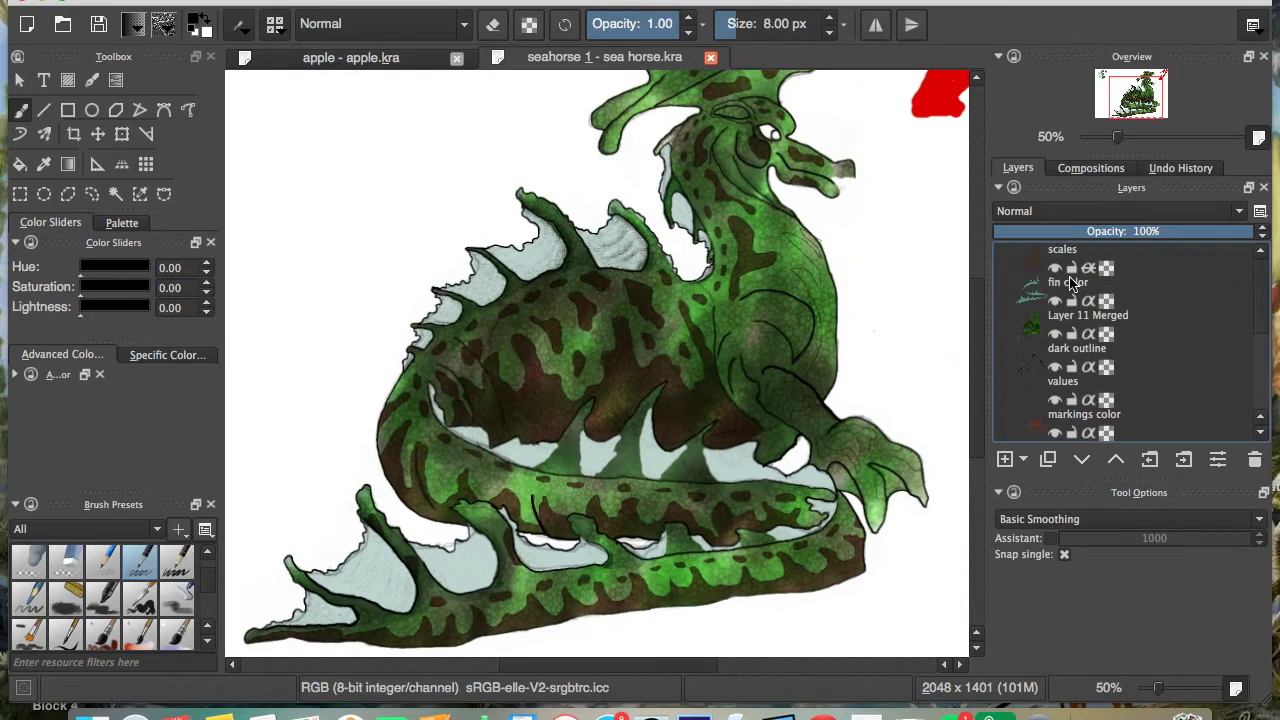
pyautogui.click(1055, 268)
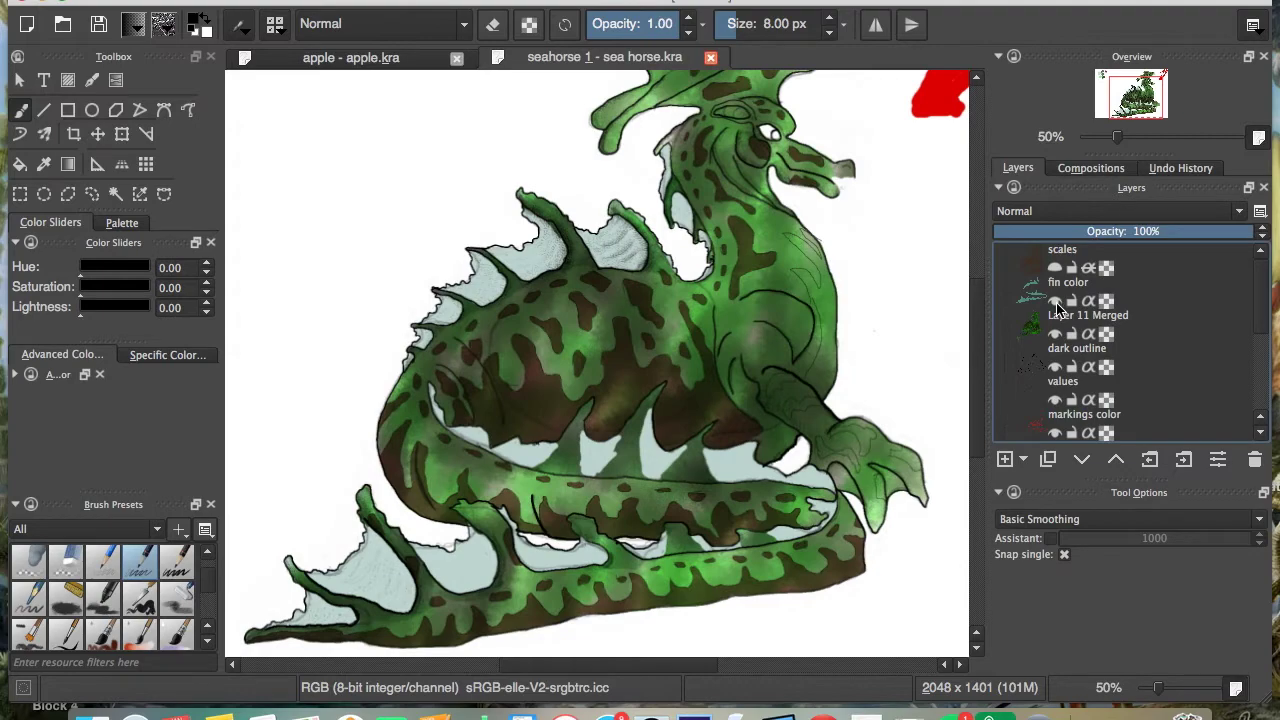
pyautogui.moveTo(1058, 283)
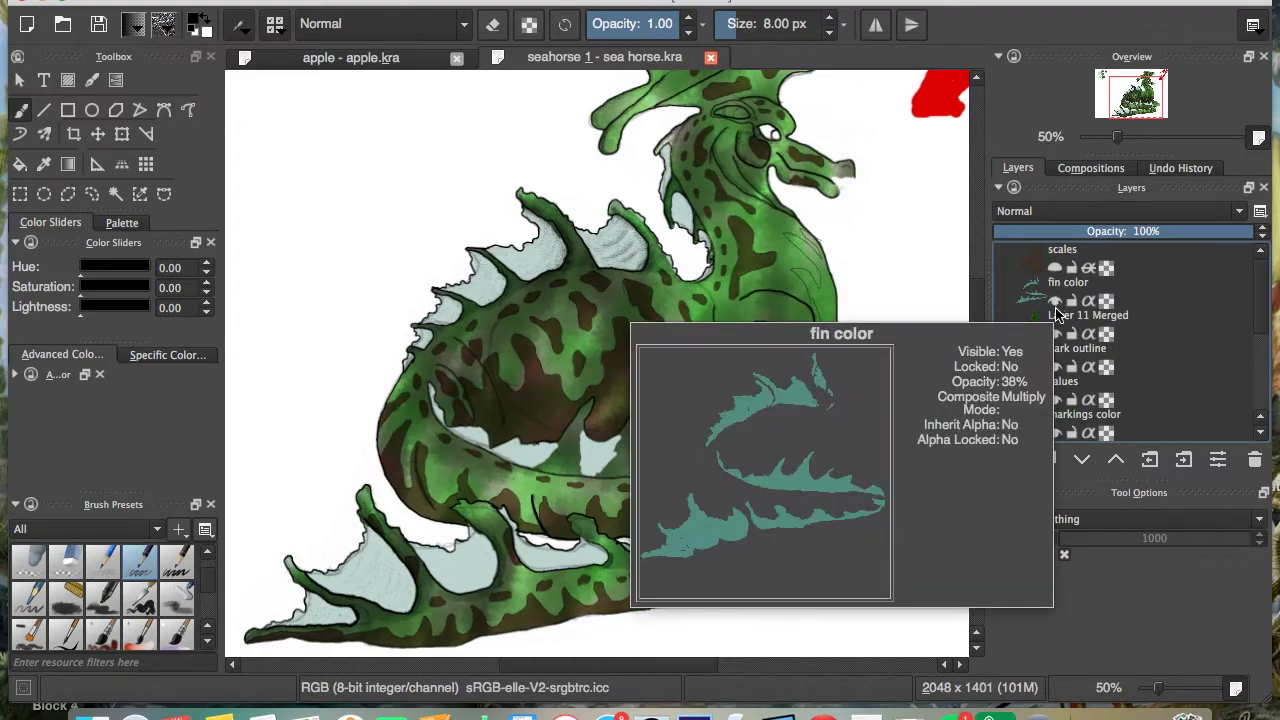
pyautogui.click(1055, 301)
pyautogui.click(1055, 334)
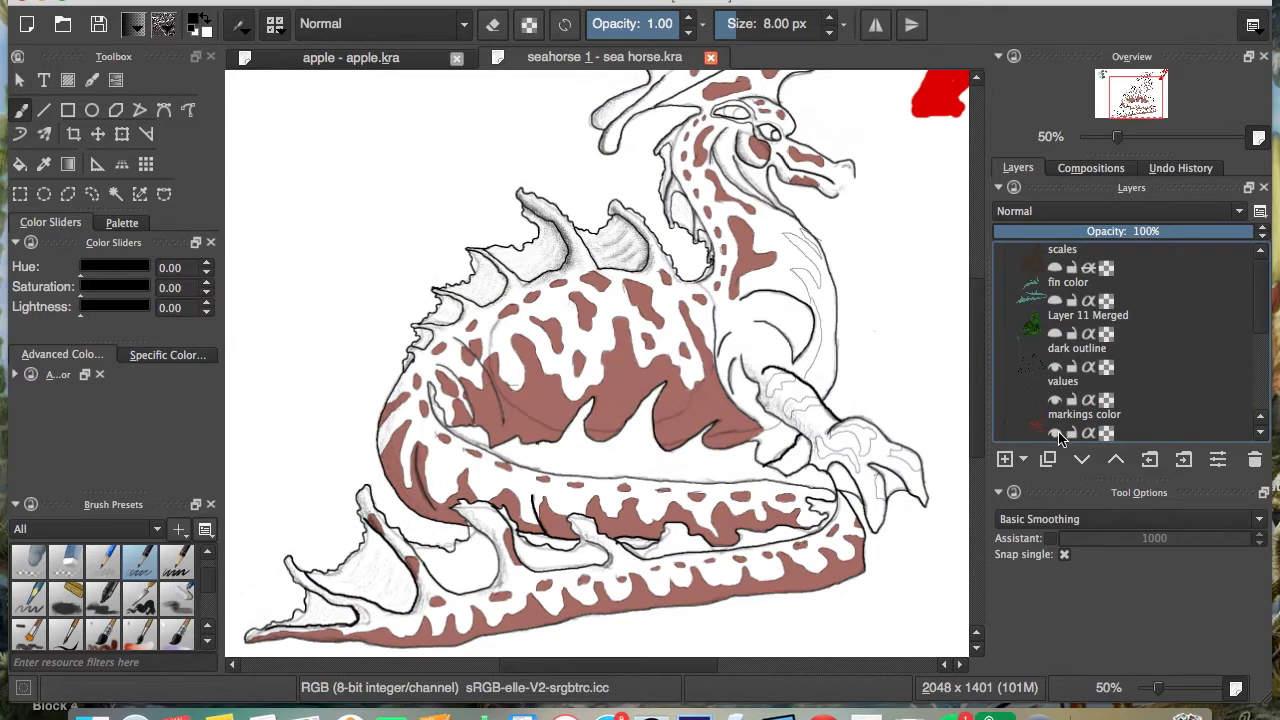
# Step: Briefly show the detail lines layer's hatching, then hide it again
pyautogui.scroll(-1, 1186, 373)
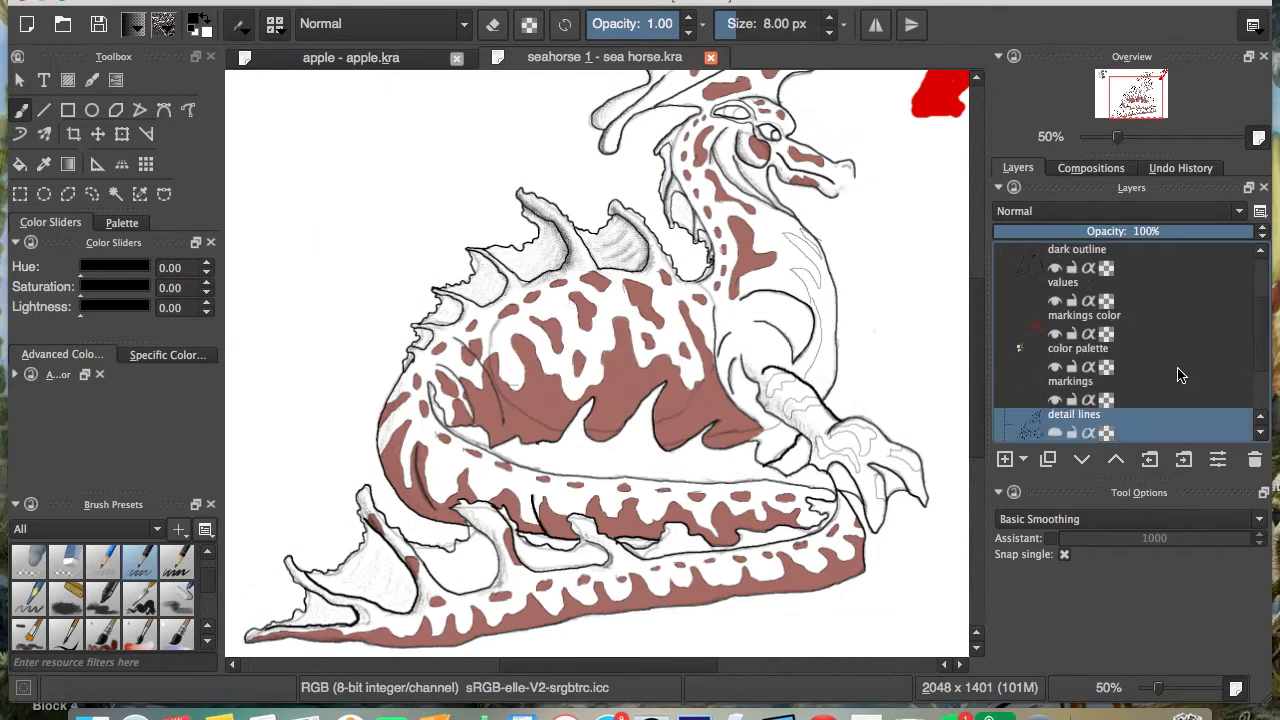
pyautogui.scroll(-1, 1055, 350)
pyautogui.click(1055, 336)
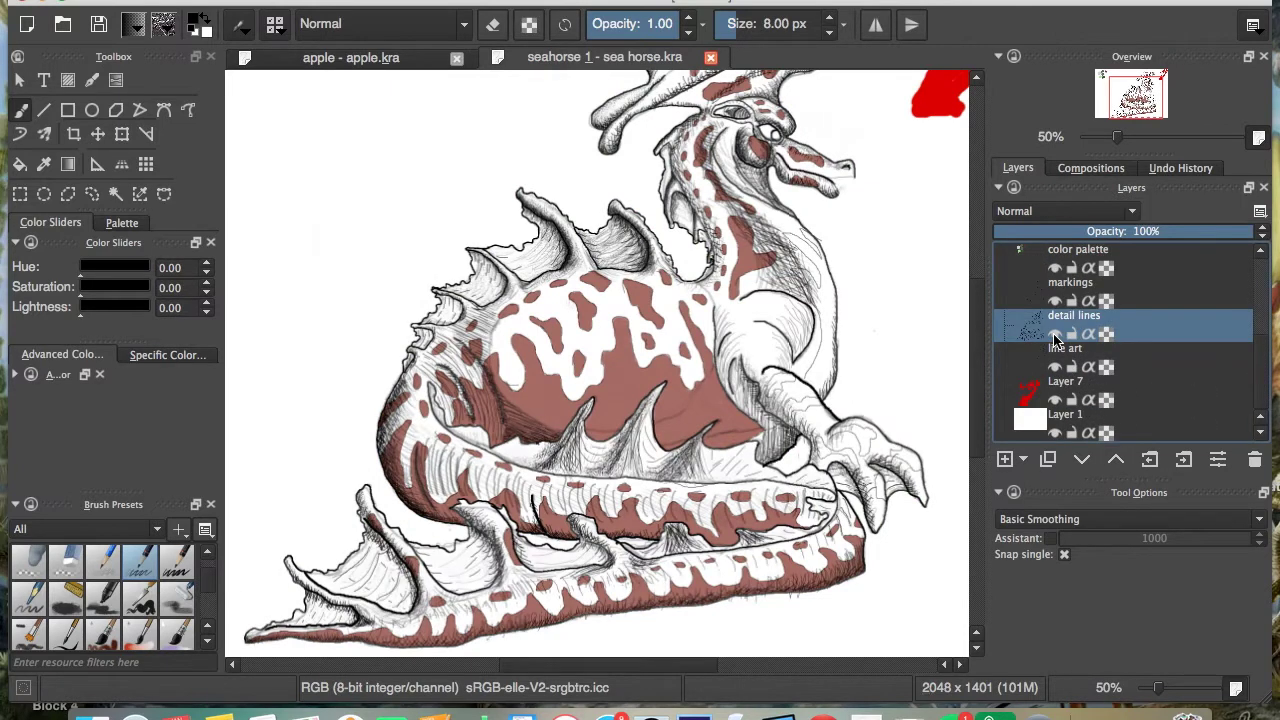
pyautogui.click(1055, 337)
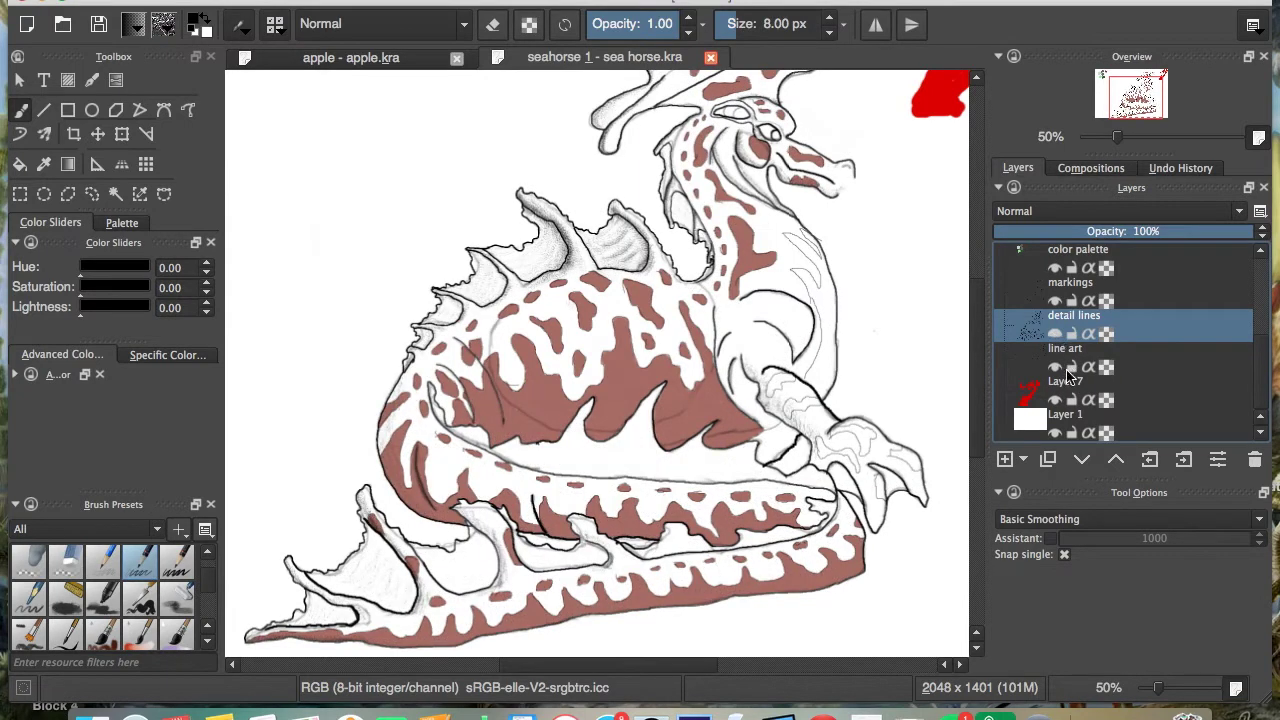
# Step: Hide the dark outline and brown markings color layers, then pan to reveal the red arrow
pyautogui.scroll(3, 1087, 365)
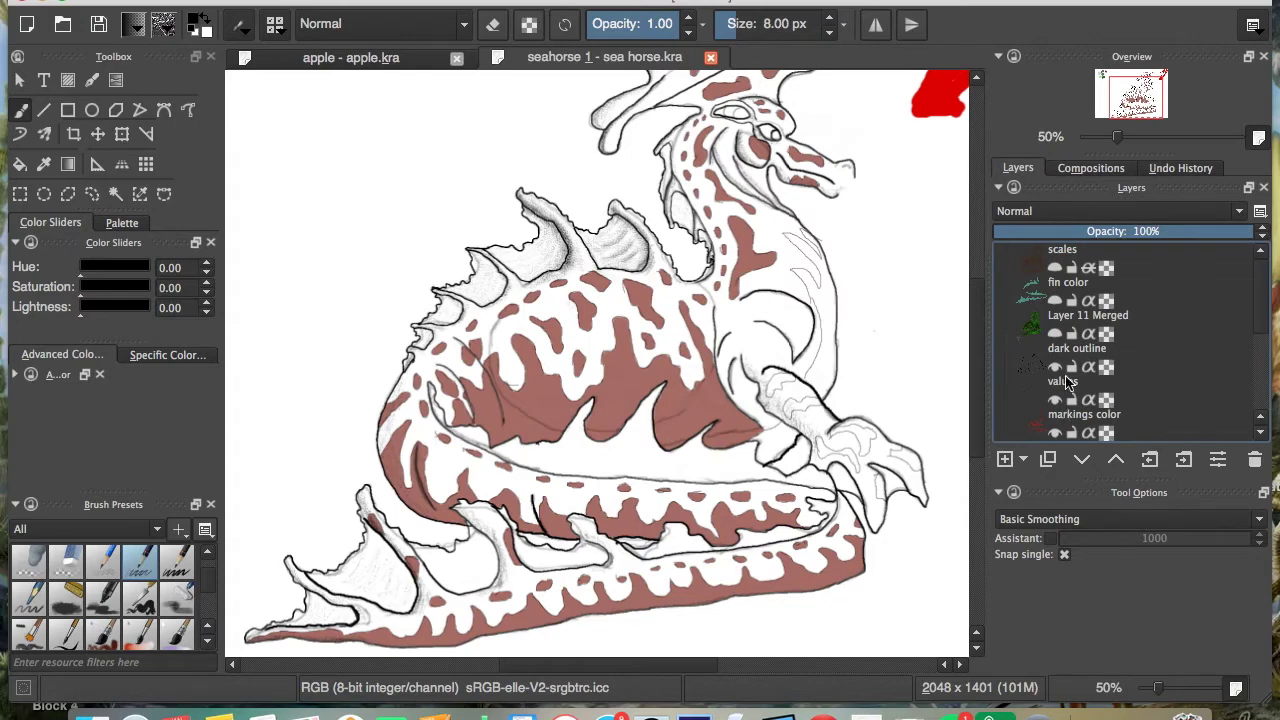
pyautogui.click(1055, 368)
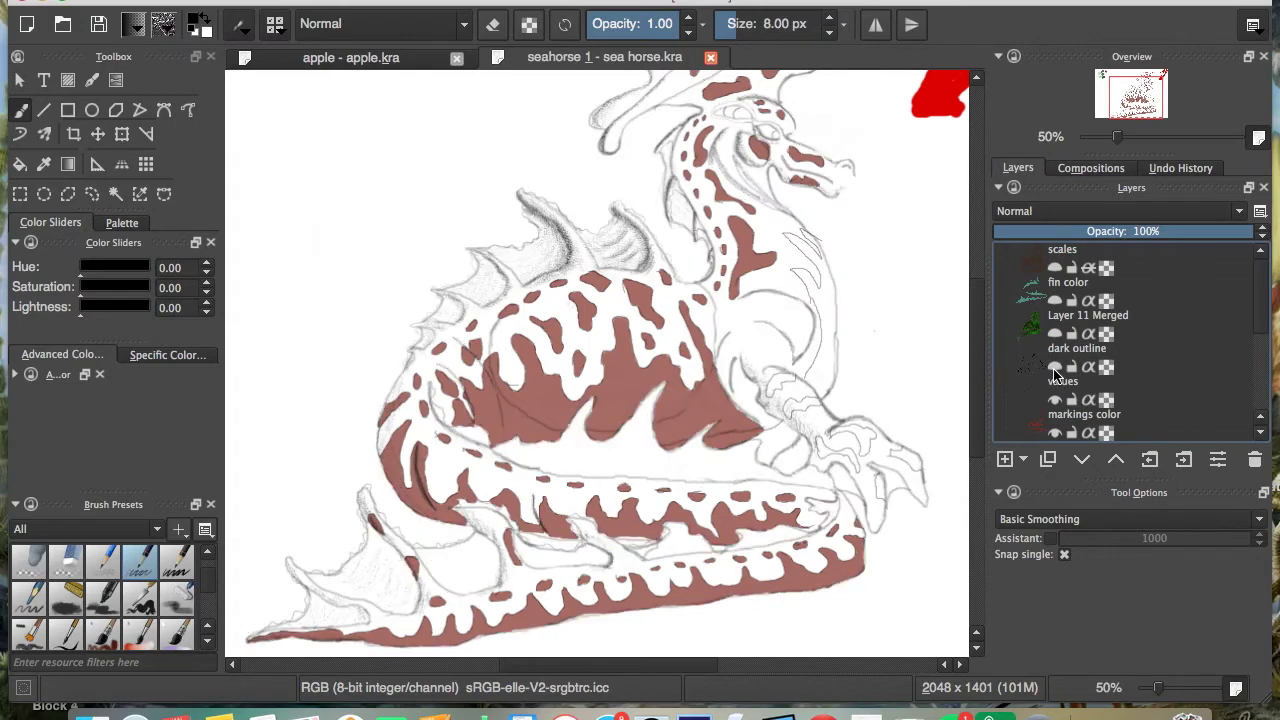
pyautogui.click(1055, 368)
pyautogui.click(1055, 368)
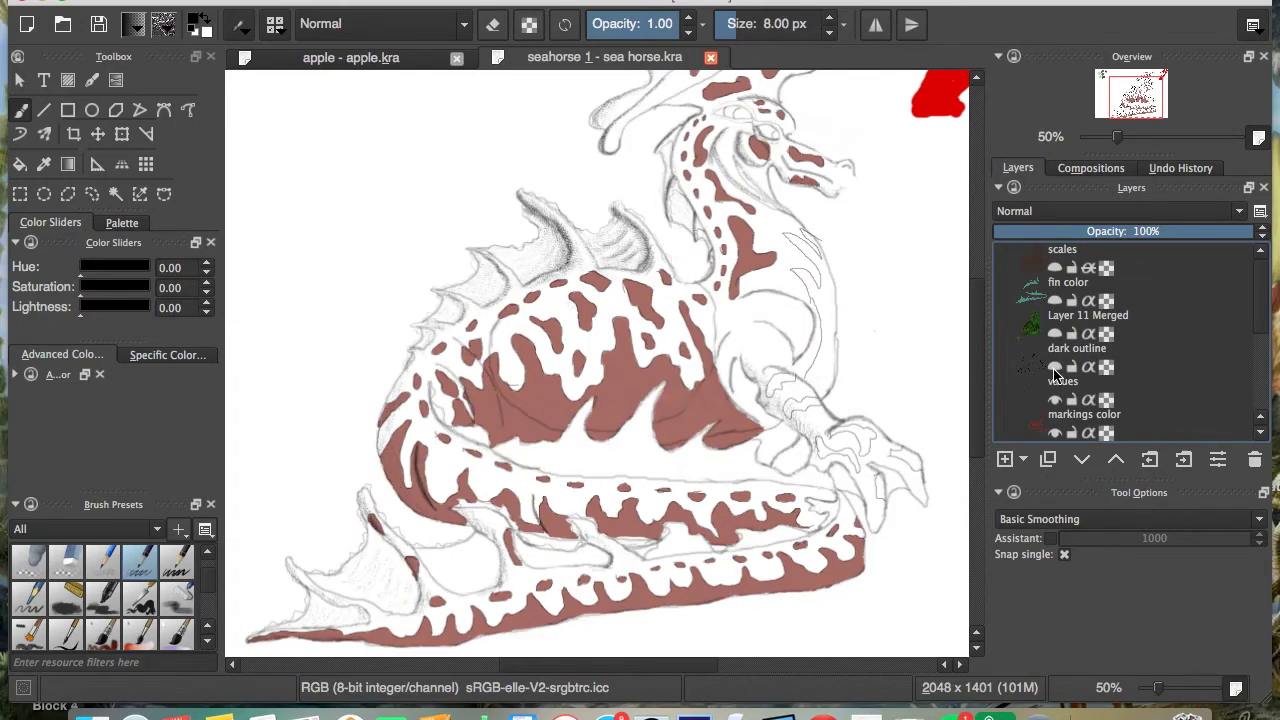
pyautogui.click(1055, 435)
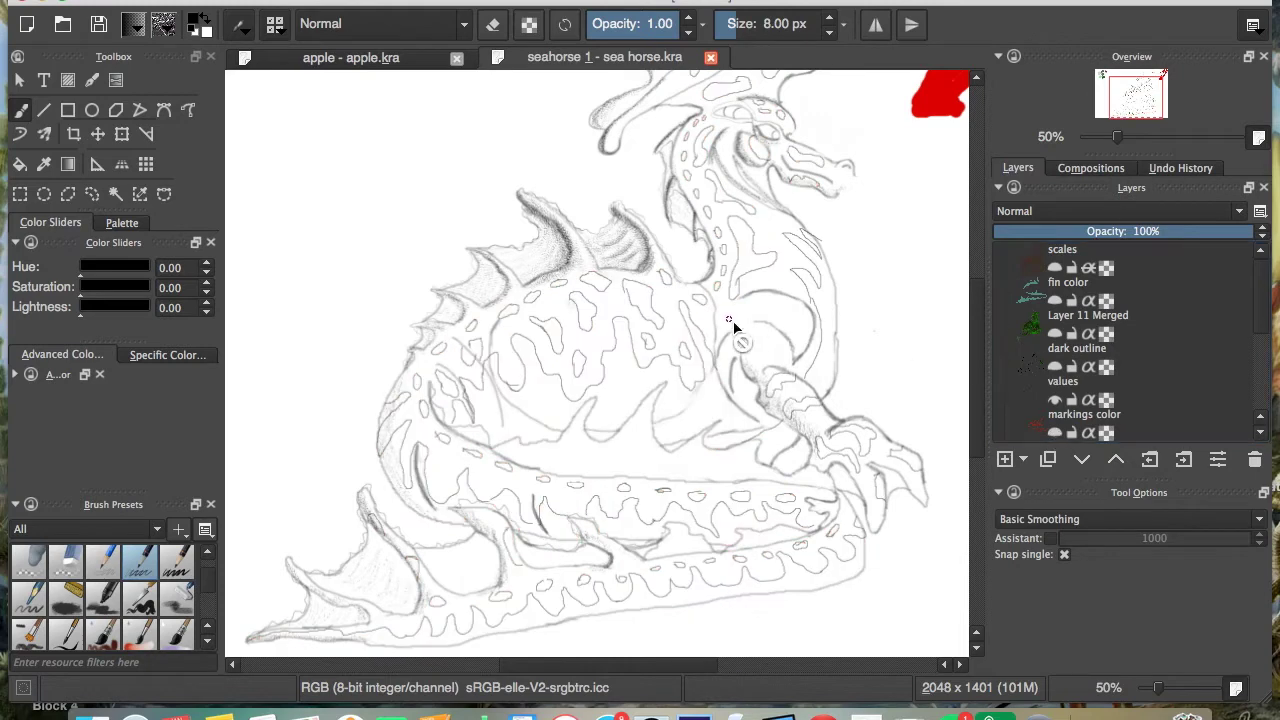
pyautogui.moveTo(786, 234); pyautogui.dragTo(681, 398)
# Step: Zoom the canvas to 100% and pan to the spiky fin crest and body markings
pyautogui.scroll(-1, 674, 380)
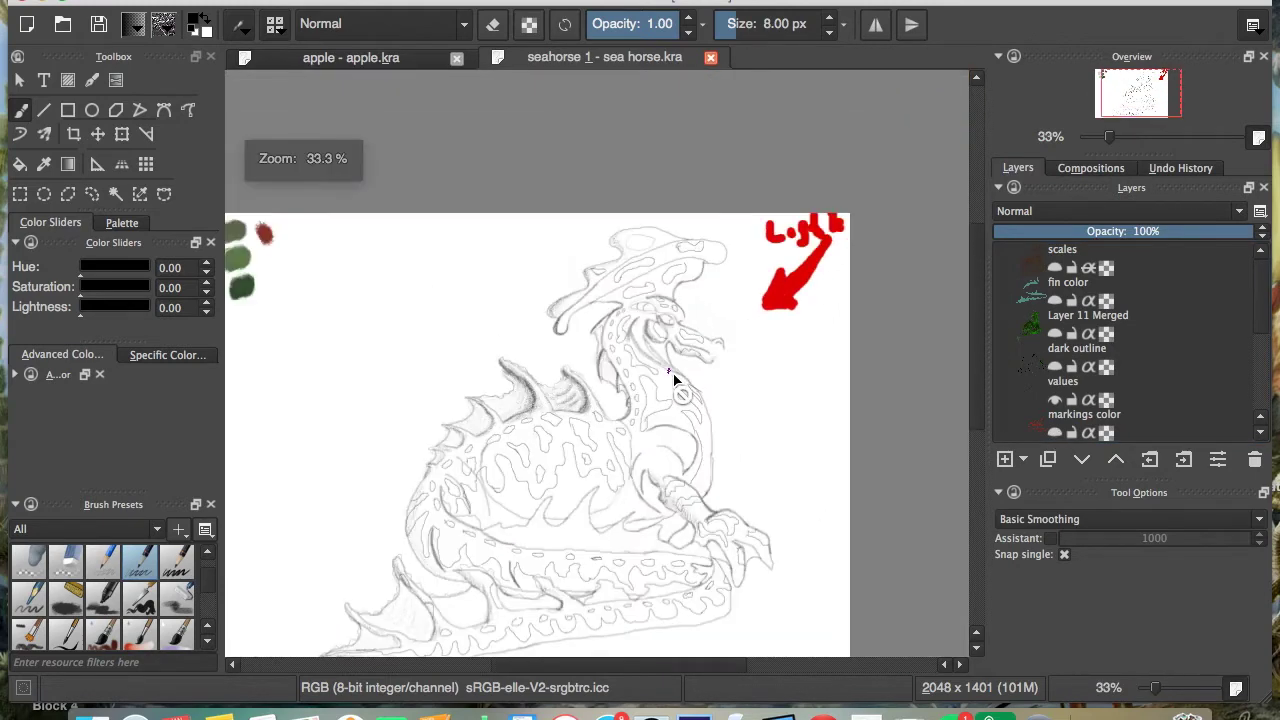
pyautogui.scroll(1, 674, 380)
pyautogui.scroll(1, 672, 375)
pyautogui.scroll(1, 671, 370)
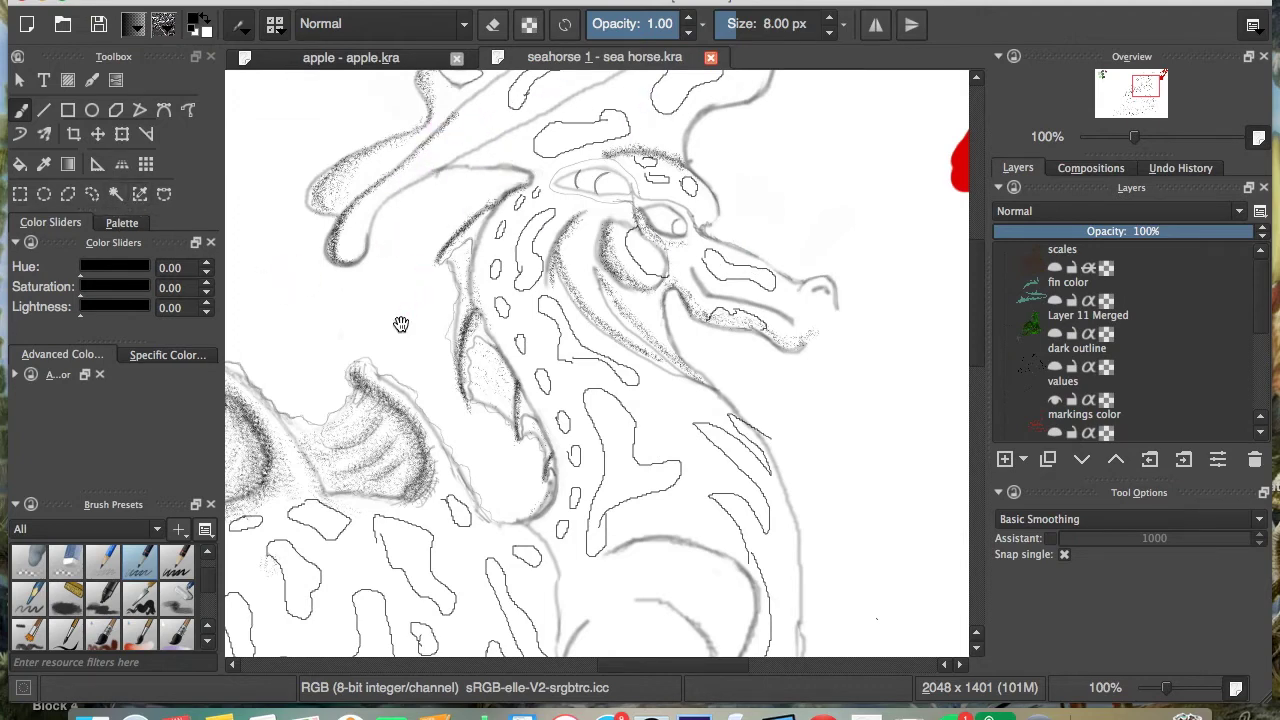
pyautogui.moveTo(397, 408); pyautogui.dragTo(631, 376)
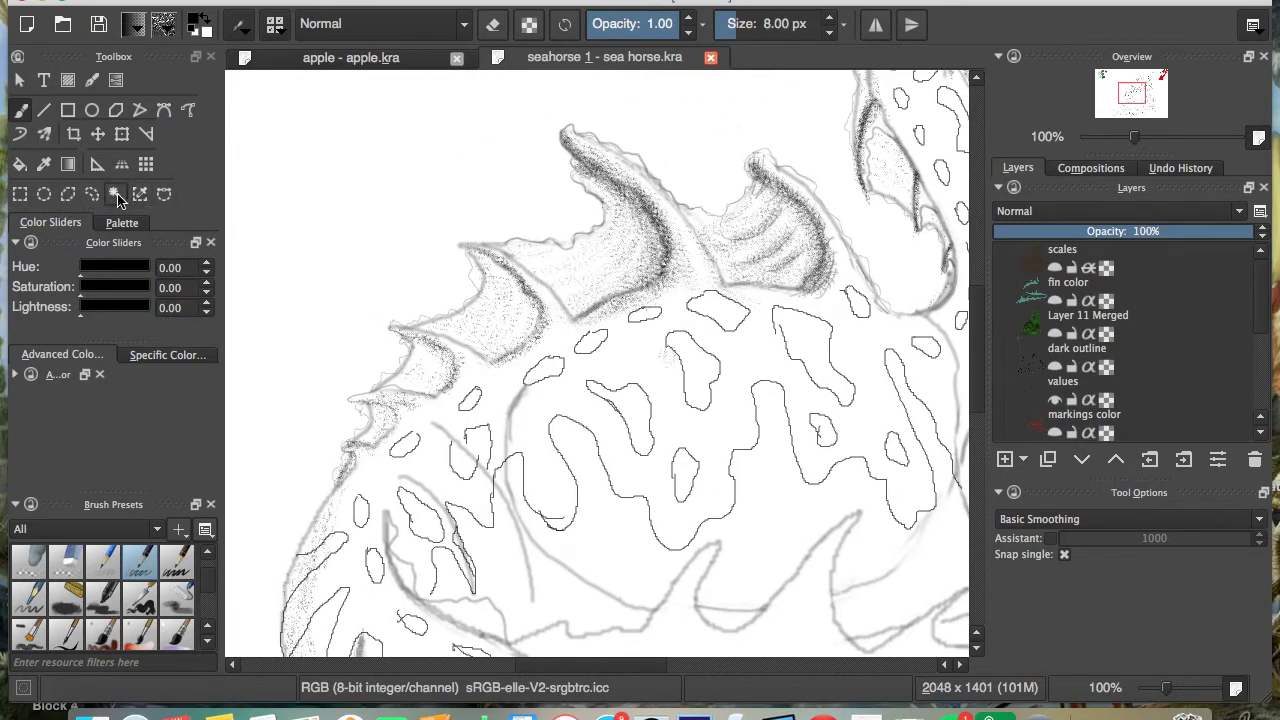
# Step: Trace a freehand selection loop around the front fins on the line art layer
pyautogui.click(93, 196)
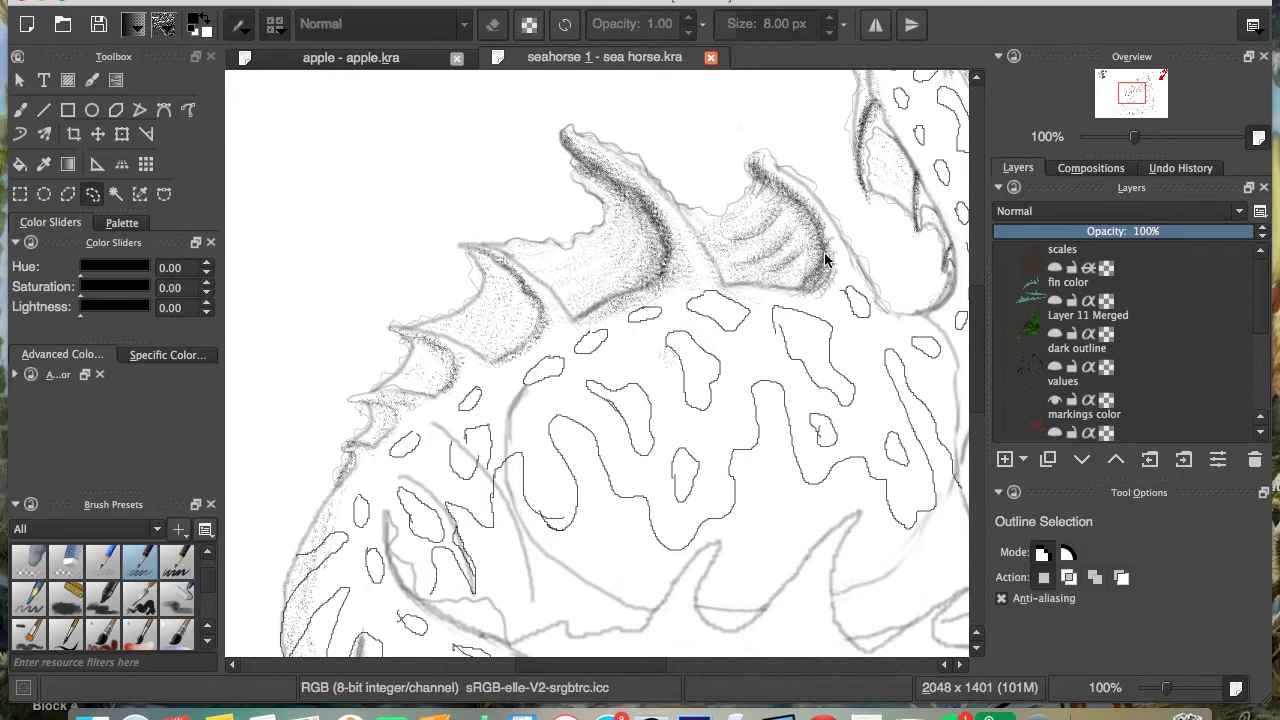
pyautogui.moveTo(1262, 311); pyautogui.dragTo(1257, 368)
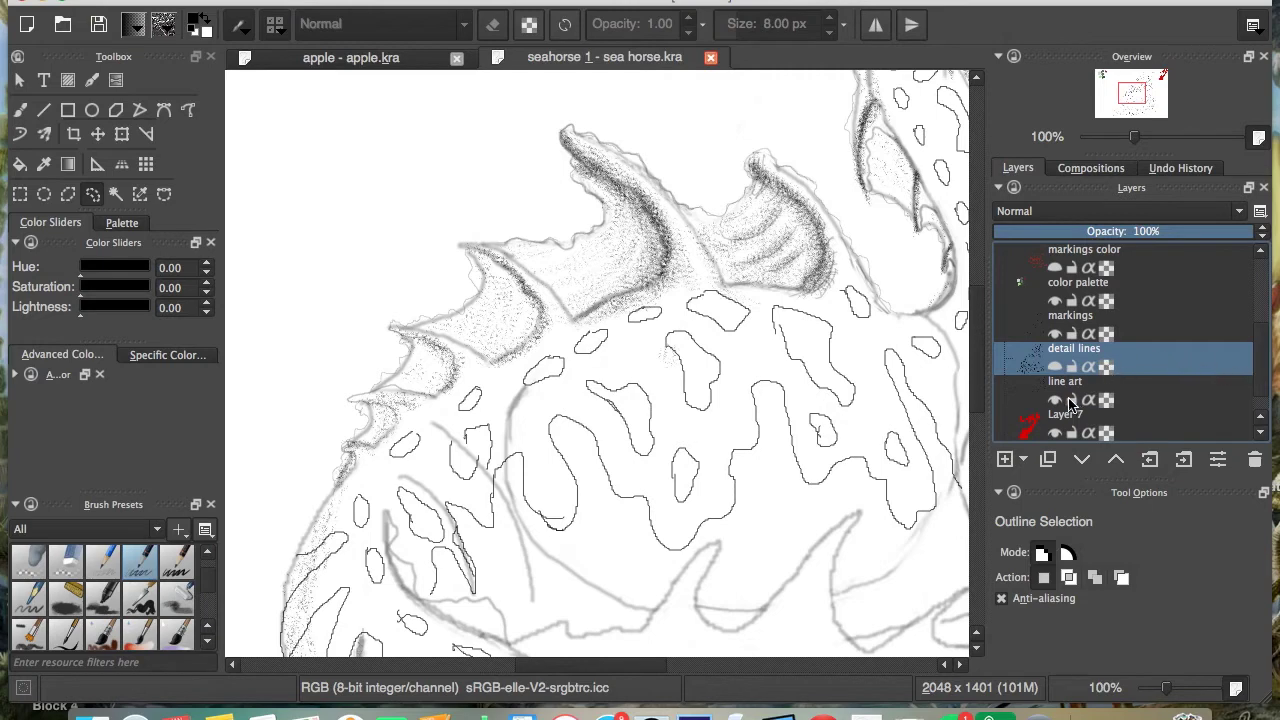
pyautogui.click(1150, 398)
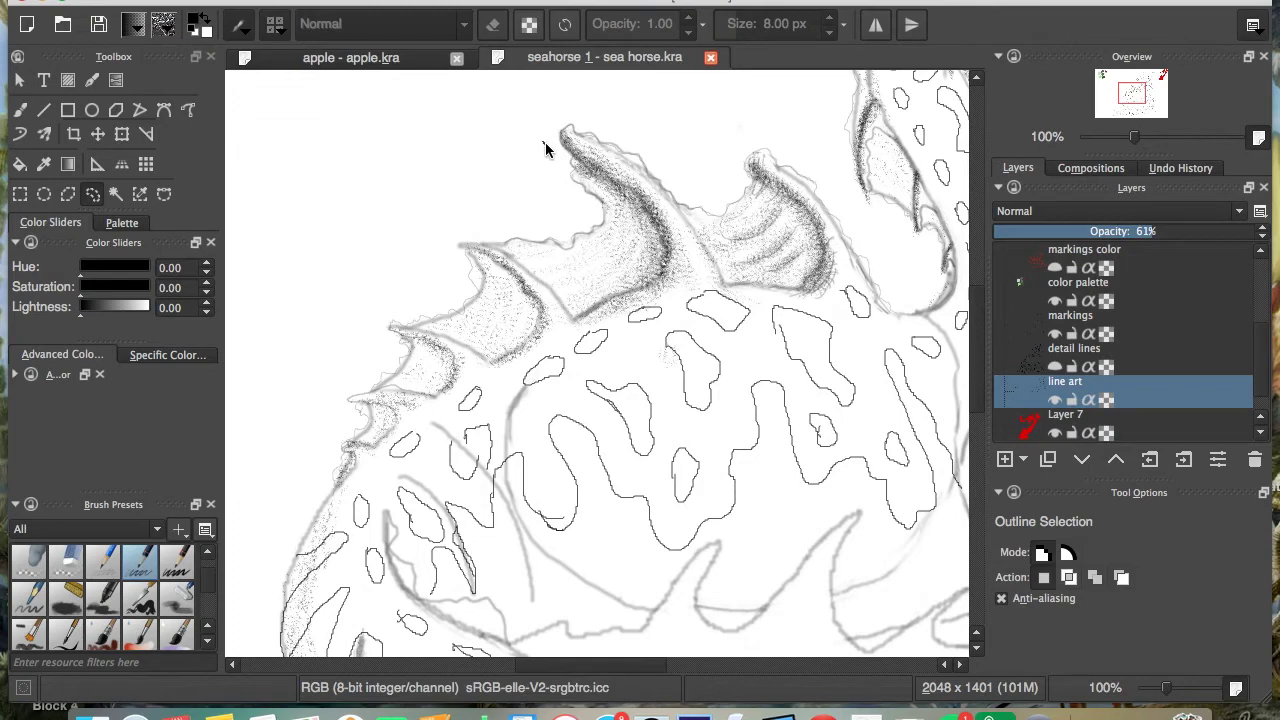
pyautogui.moveTo(545, 148)
pyautogui.mouseDown()
pyautogui.moveTo(557, 118)
pyautogui.moveTo(587, 113)
pyautogui.moveTo(671, 176)
pyautogui.mouseUp()
pyautogui.moveTo(713, 223)
pyautogui.mouseDown()
pyautogui.moveTo(738, 280)
pyautogui.moveTo(715, 293)
pyautogui.moveTo(672, 299)
pyautogui.moveTo(464, 396)
pyautogui.moveTo(389, 386)
pyautogui.moveTo(360, 345)
pyautogui.moveTo(426, 276)
pyautogui.moveTo(443, 217)
pyautogui.moveTo(494, 192)
pyautogui.moveTo(545, 146)
pyautogui.mouseUp()
pyautogui.click(122, 135)
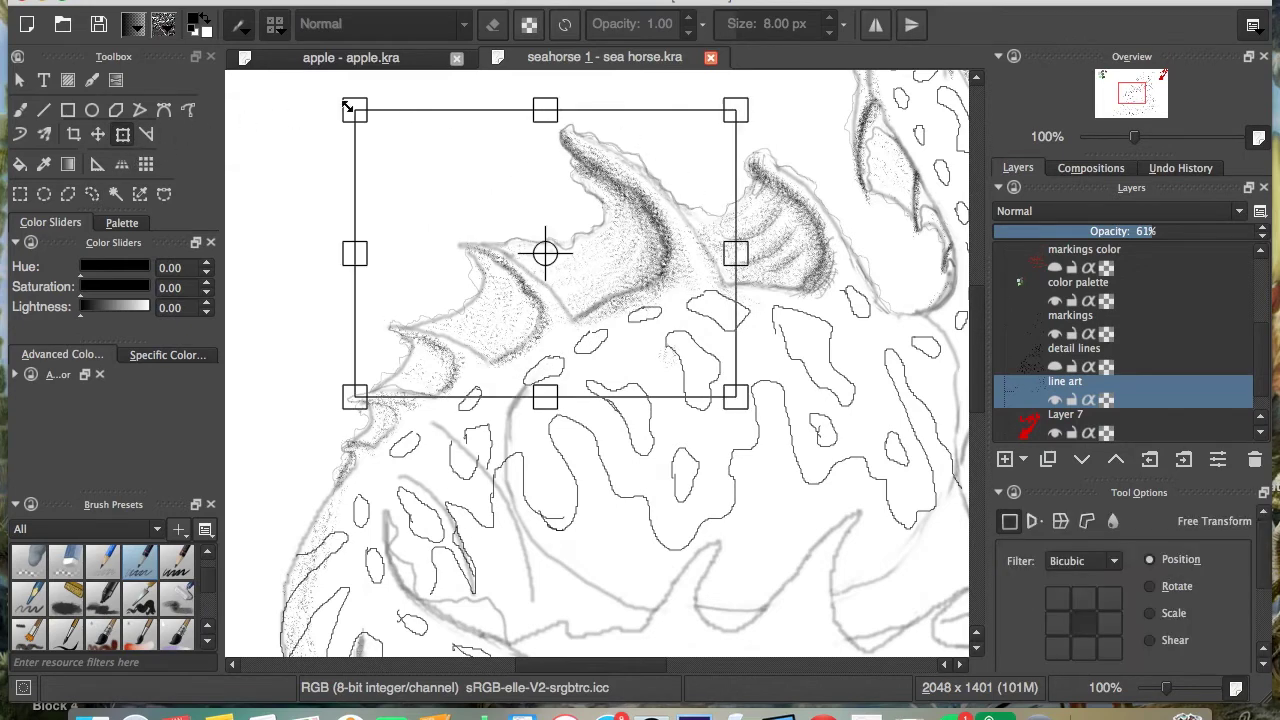
# Step: Rotate the selected fins slightly, then warp them into a taller, leftward-sweeping crest and apply
pyautogui.moveTo(325, 93); pyautogui.dragTo(364, 127)
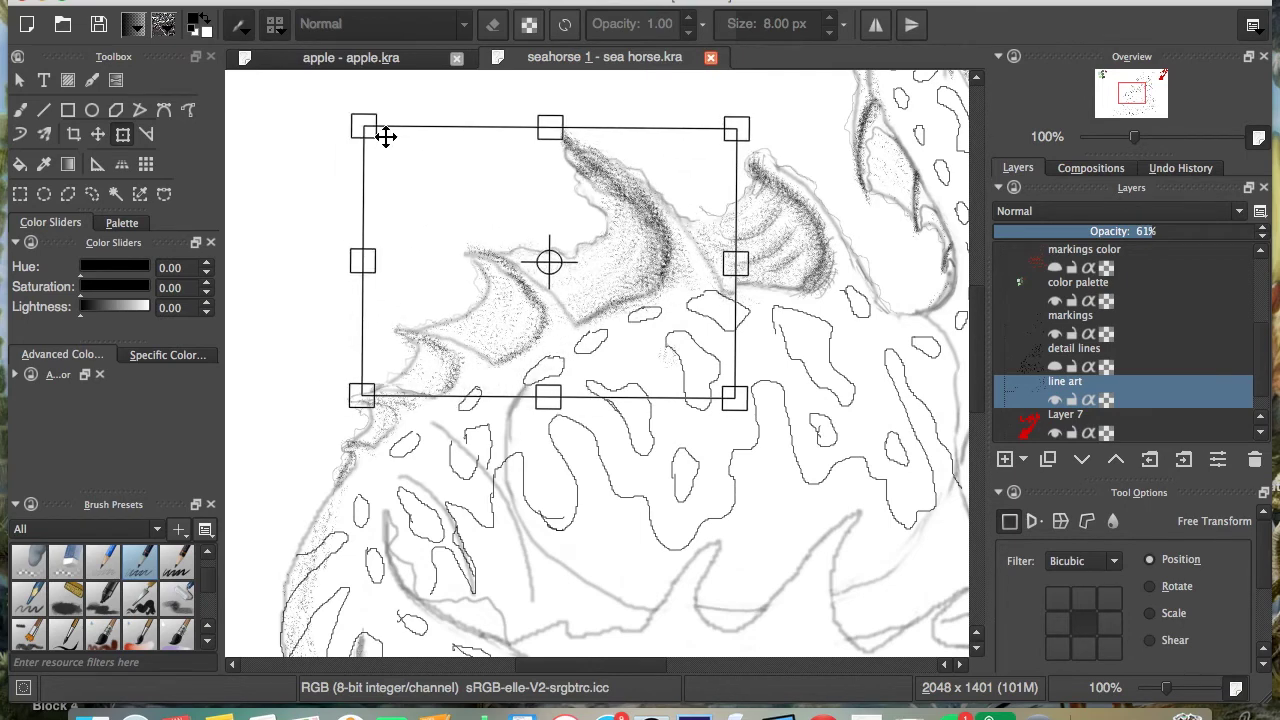
pyautogui.click(1061, 523)
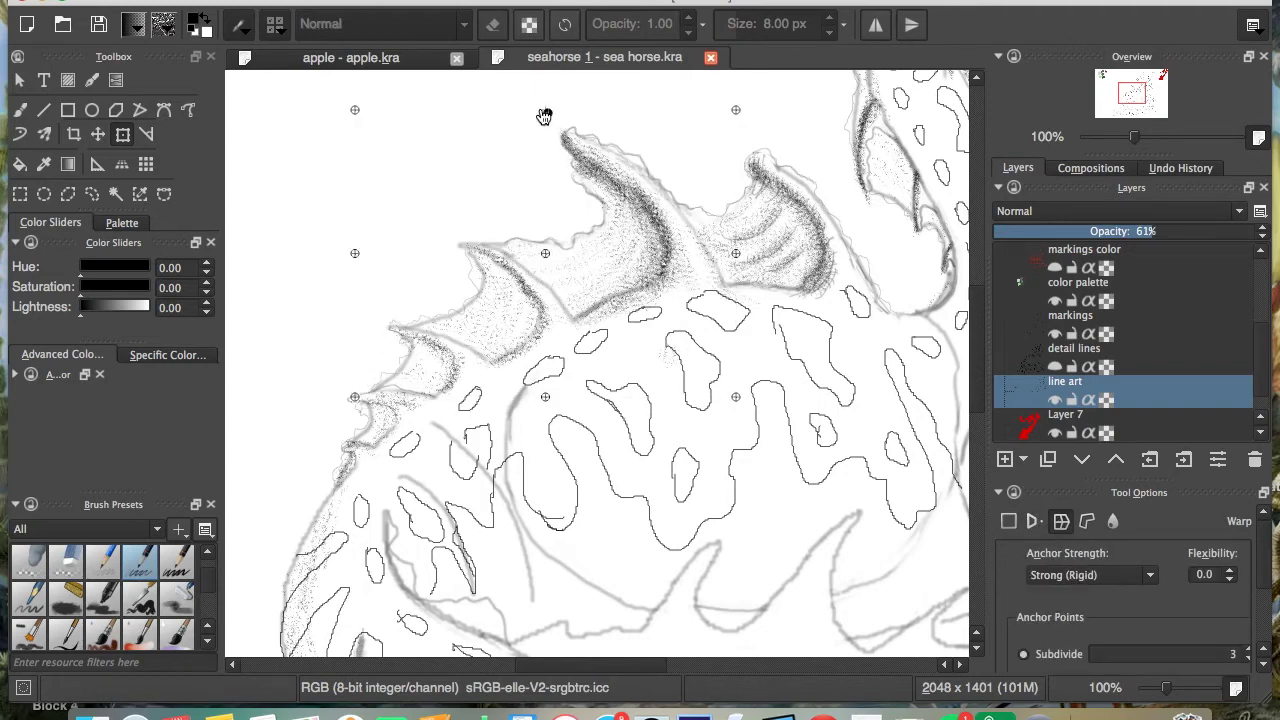
pyautogui.moveTo(544, 116); pyautogui.dragTo(466, 91)
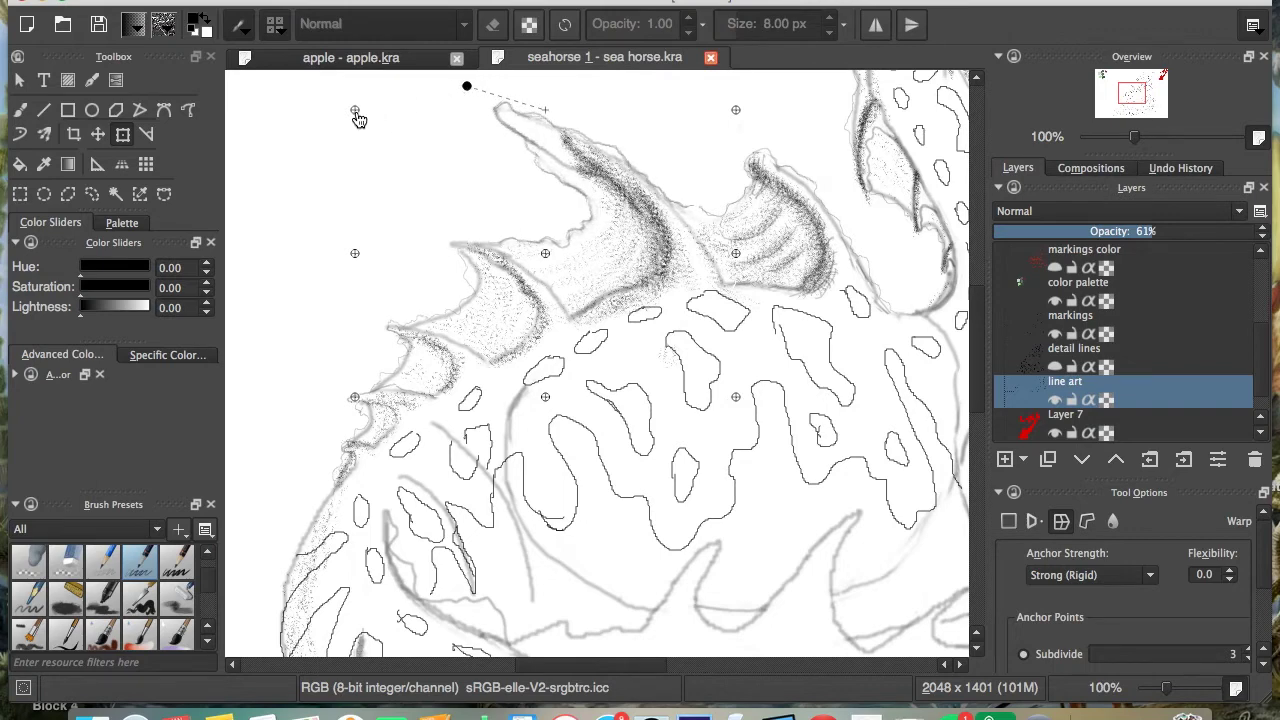
pyautogui.moveTo(359, 119); pyautogui.dragTo(302, 140)
pyautogui.click(243, 122)
pyautogui.moveTo(360, 259); pyautogui.dragTo(250, 248)
pyautogui.moveTo(354, 397); pyautogui.dragTo(318, 496)
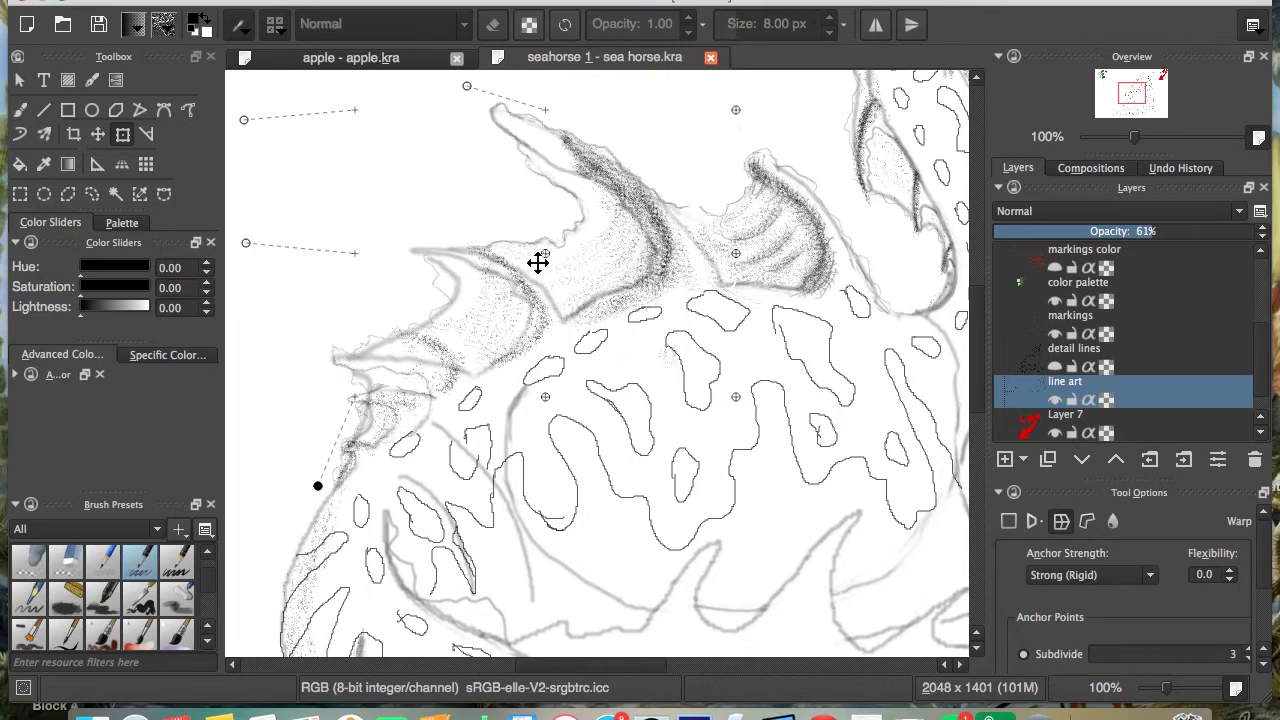
pyautogui.moveTo(538, 262); pyautogui.dragTo(437, 235)
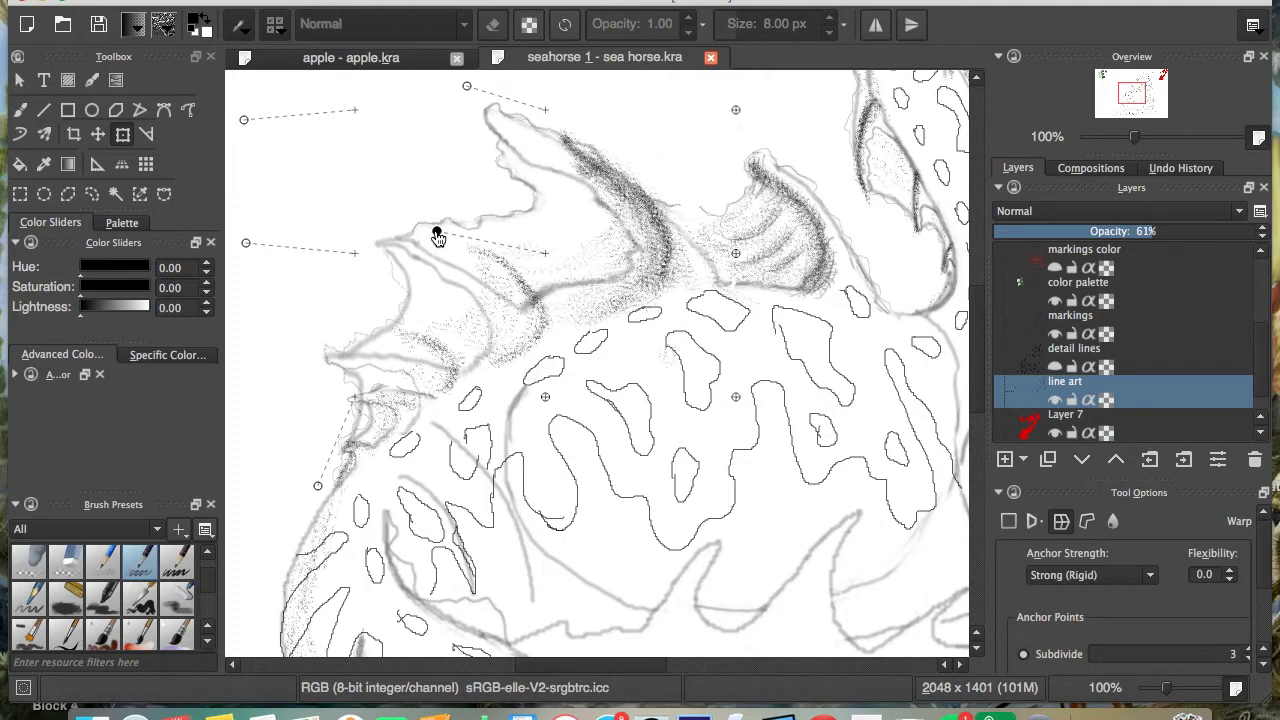
pyautogui.moveTo(736, 256); pyautogui.dragTo(780, 250)
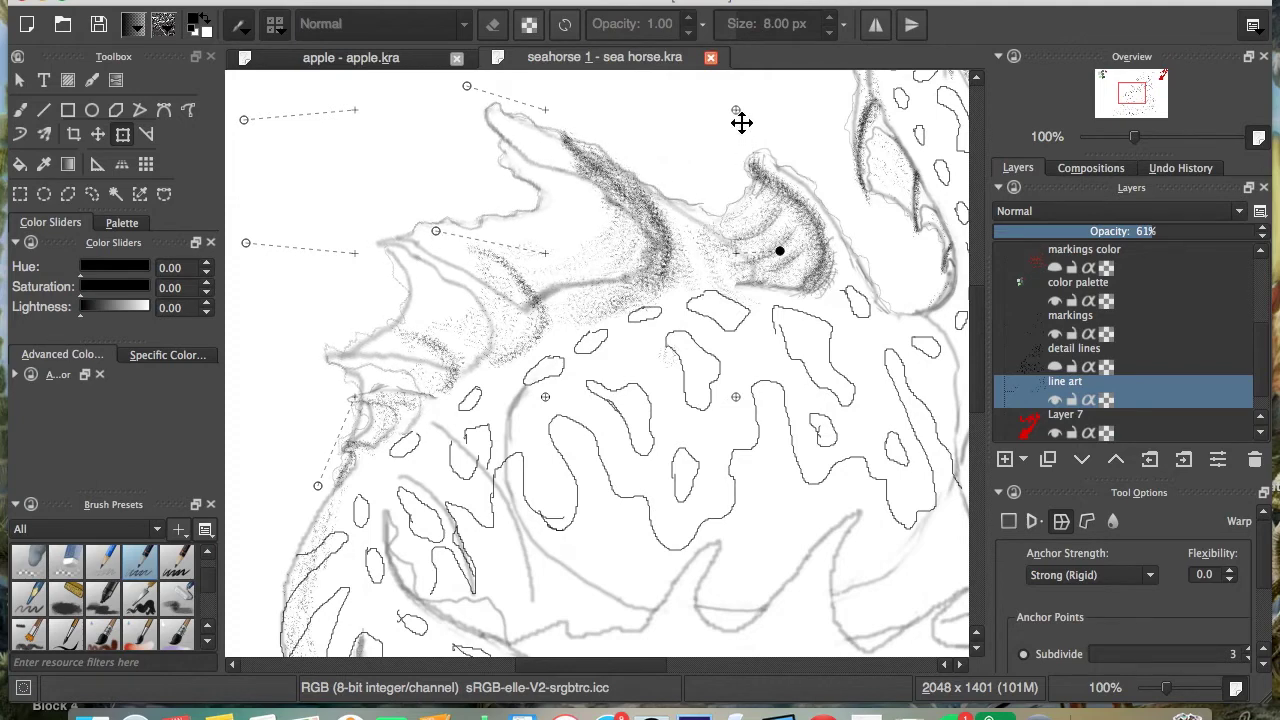
pyautogui.moveTo(741, 122); pyautogui.dragTo(782, 82)
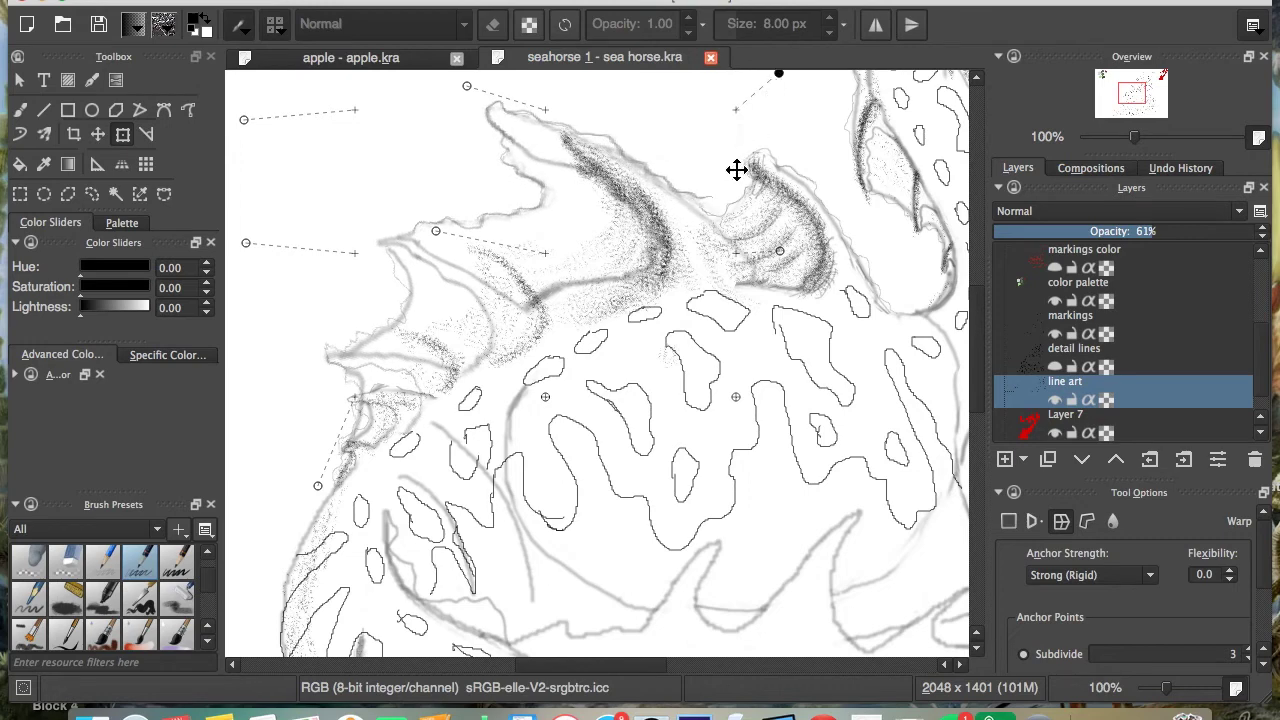
pyautogui.press('Return')
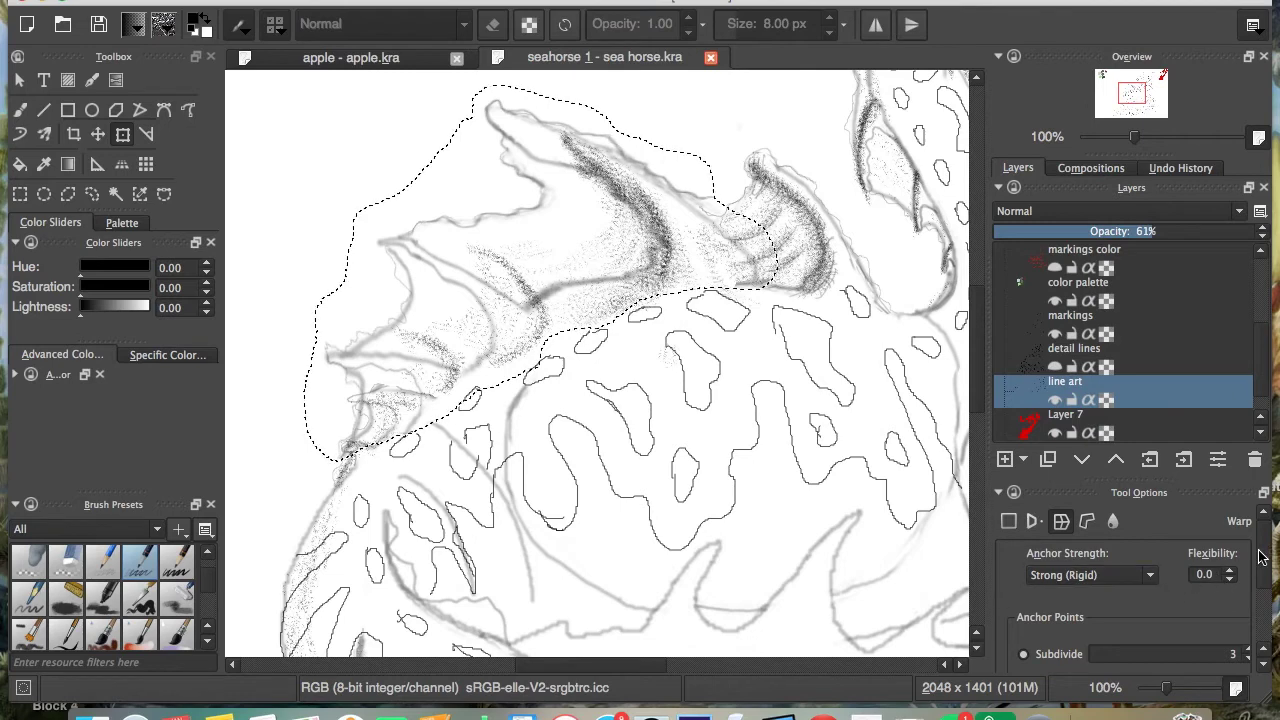
# Step: Deselect the fins via the Select menu and undo the warp back to the original fins
pyautogui.scroll(-2, 1263, 565)
pyautogui.scroll(-2, 1263, 570)
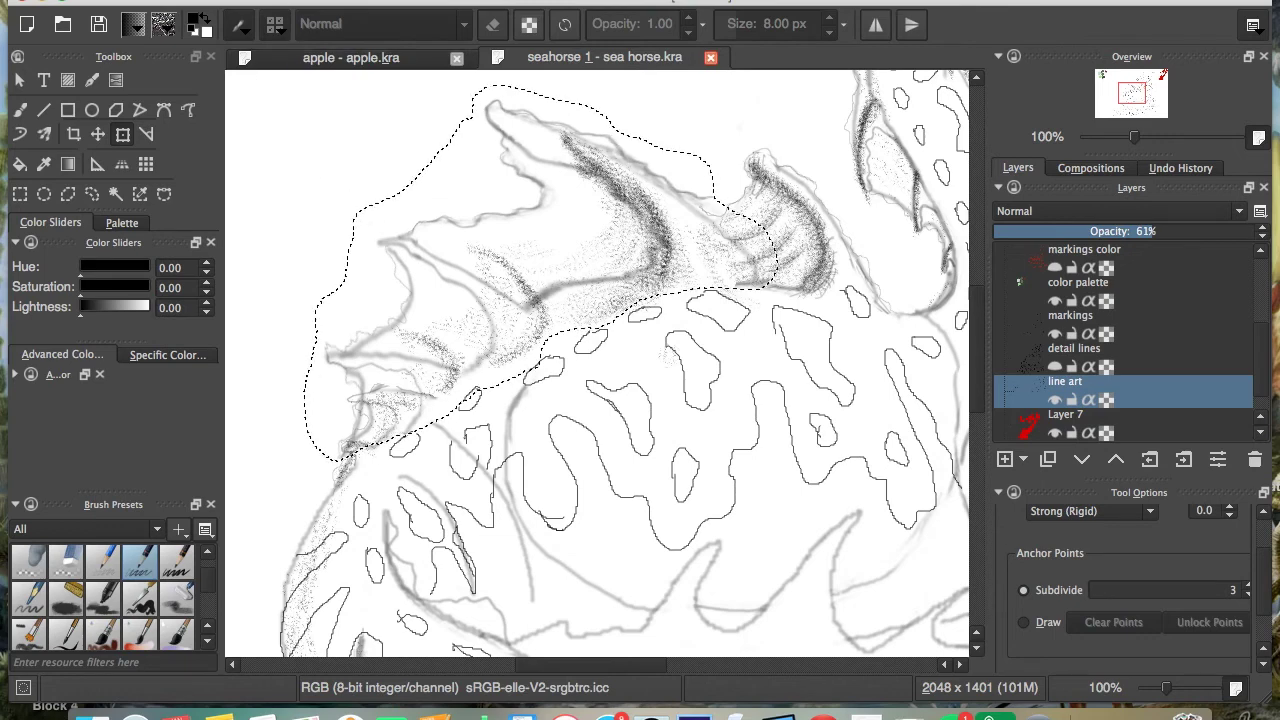
pyautogui.click(380, 1)
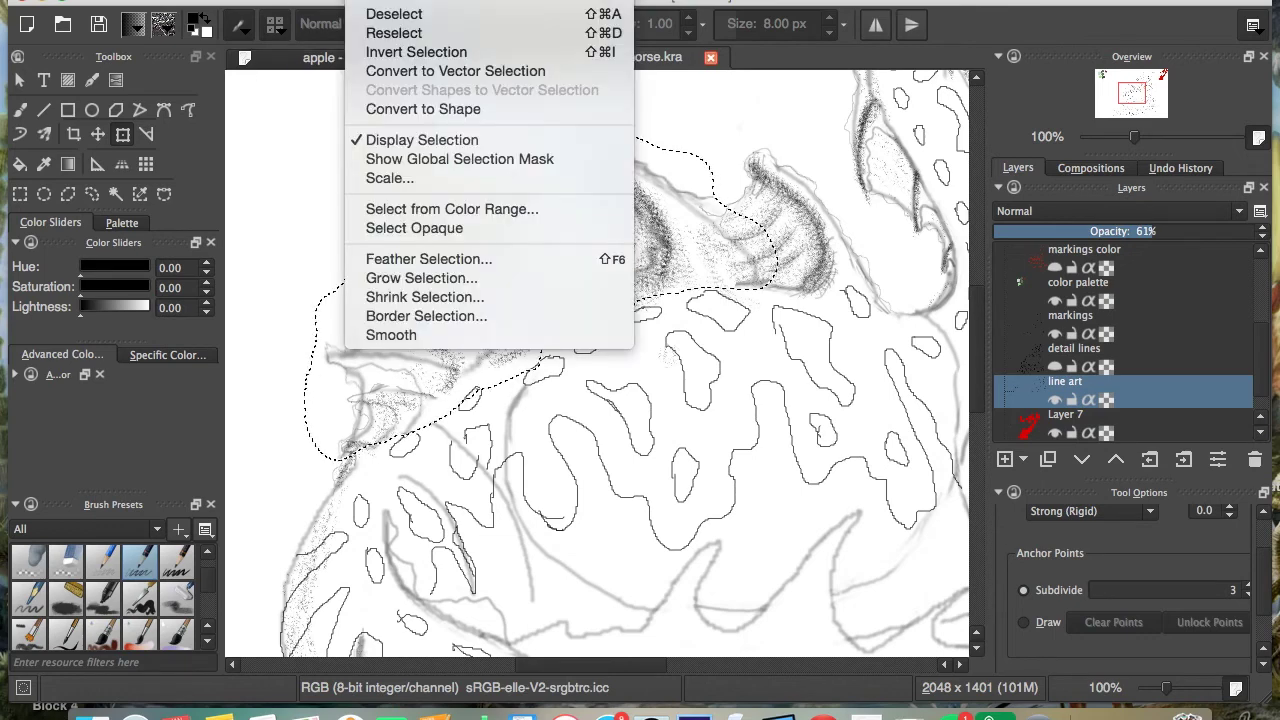
pyautogui.click(392, 17)
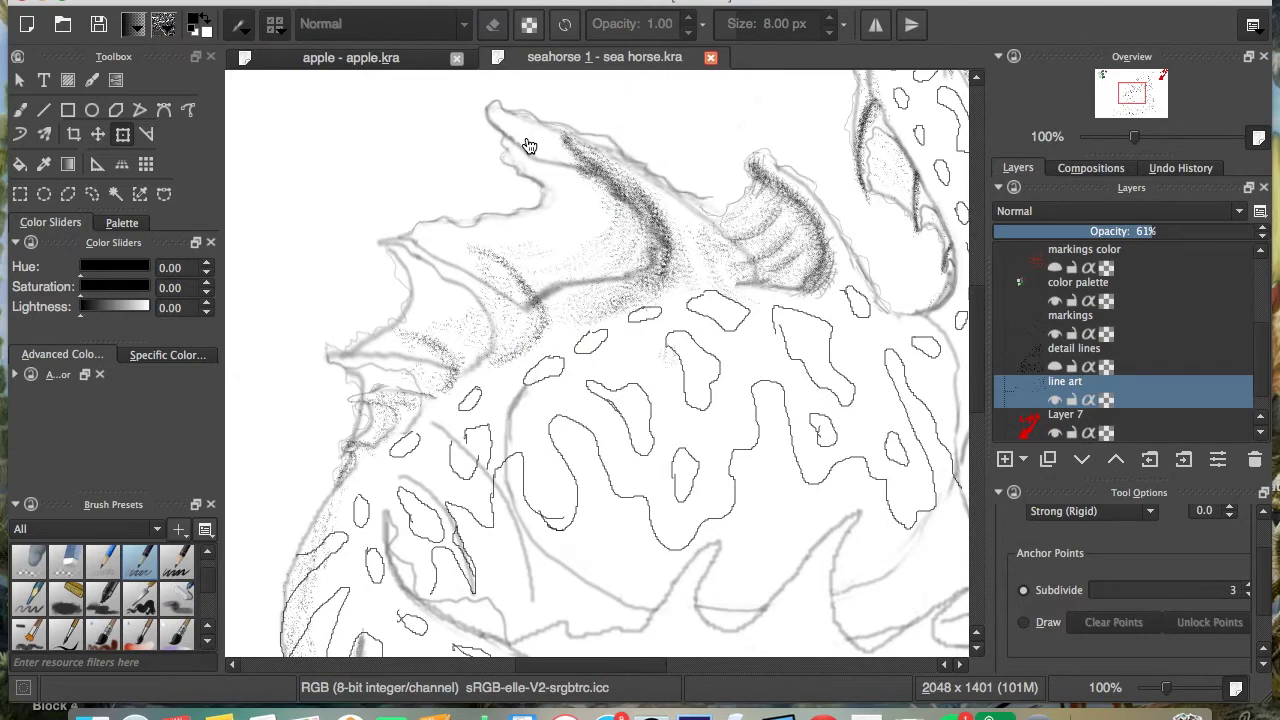
pyautogui.hotkey('ctrl', 'shift', 'd')
pyautogui.press('Delete')
pyautogui.hotkey('ctrl', 'shift', 'a')
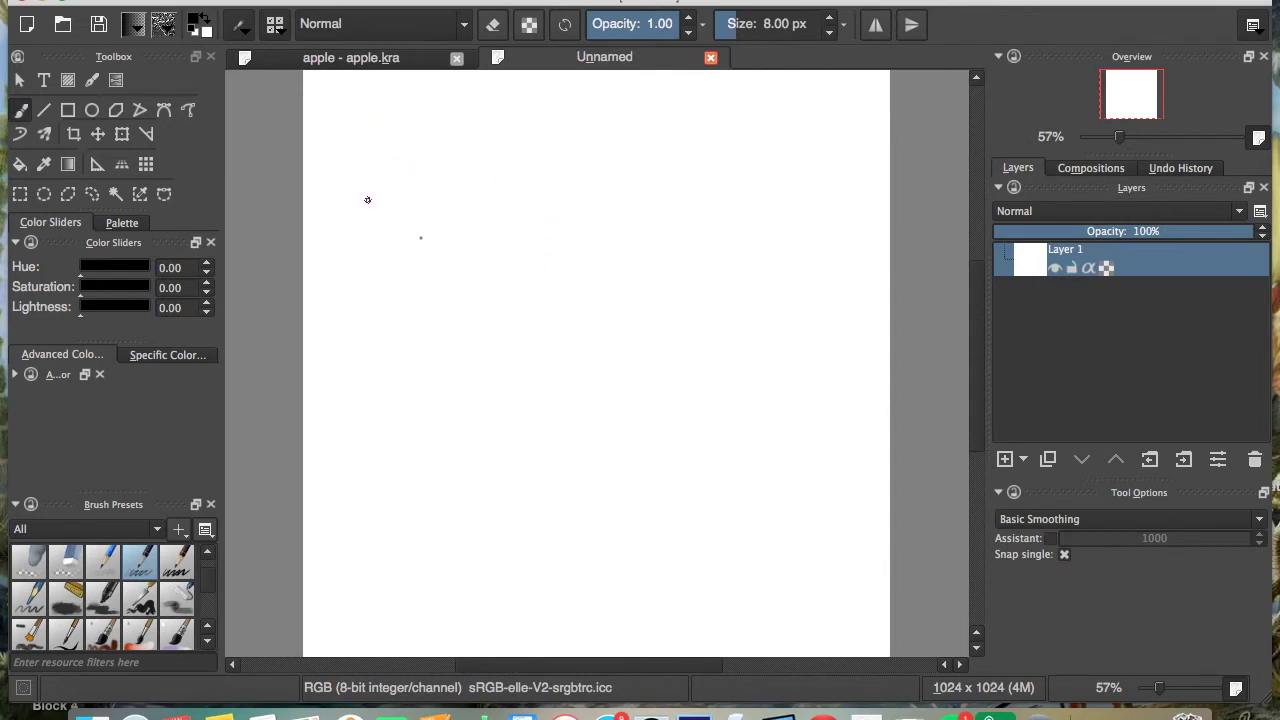
# Step: Draw a black 3-shaped test stroke, then a faint squiggle above it at 0.33 opacity
pyautogui.moveTo(474, 318)
pyautogui.mouseDown()
pyautogui.moveTo(551, 348)
pyautogui.moveTo(502, 474)
pyautogui.moveTo(622, 256)
pyautogui.mouseUp()
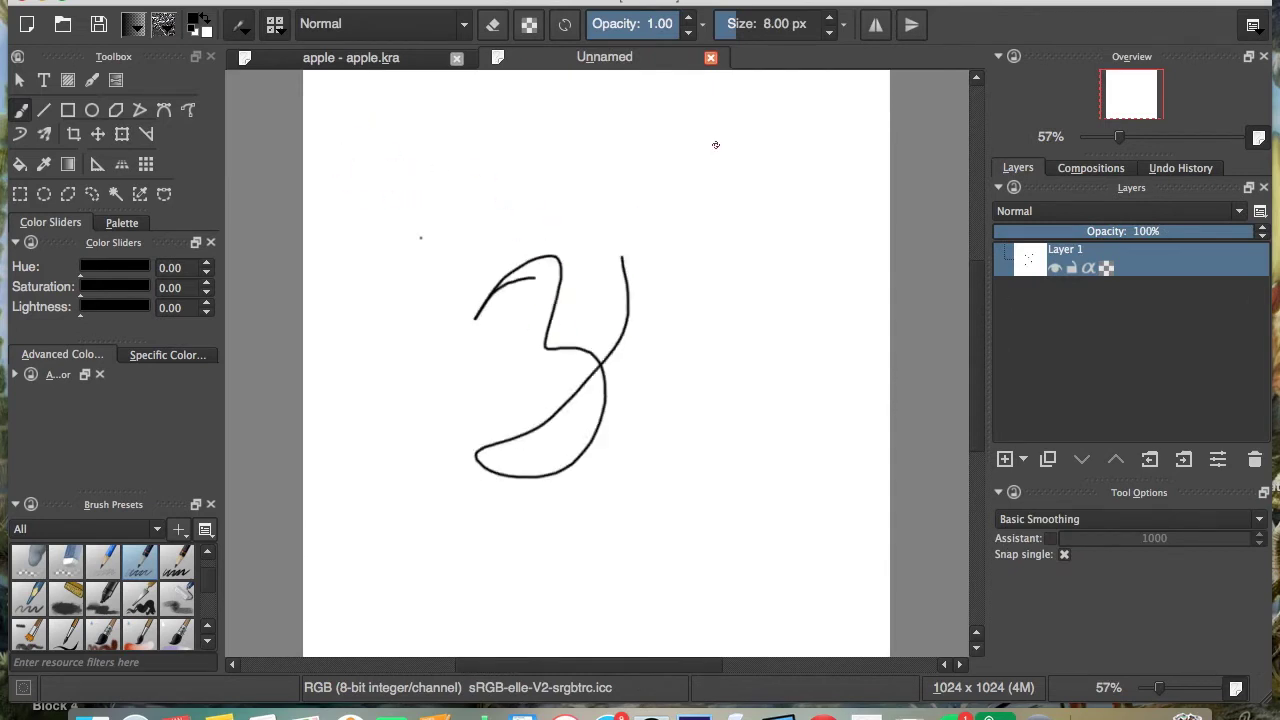
pyautogui.moveTo(630, 24); pyautogui.dragTo(619, 24)
pyautogui.moveTo(557, 183)
pyautogui.mouseDown()
pyautogui.moveTo(606, 144)
pyautogui.moveTo(688, 194)
pyautogui.mouseUp()
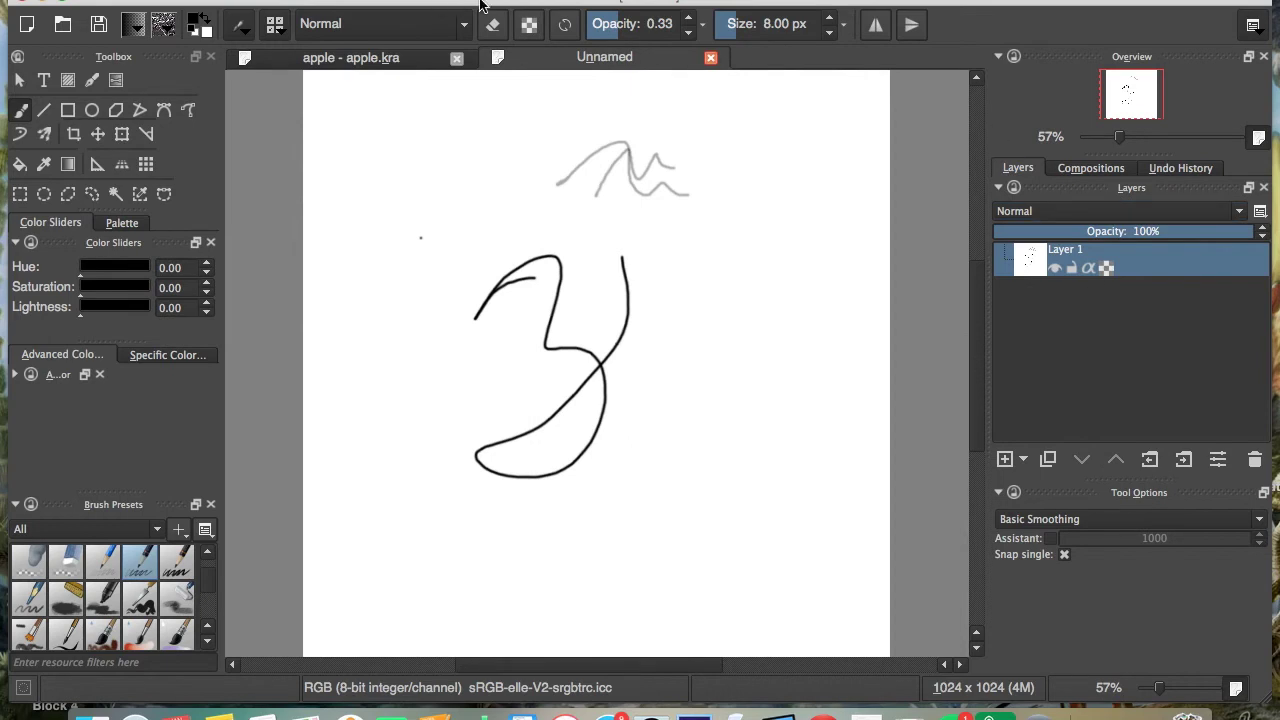
pyautogui.click(395, 62)
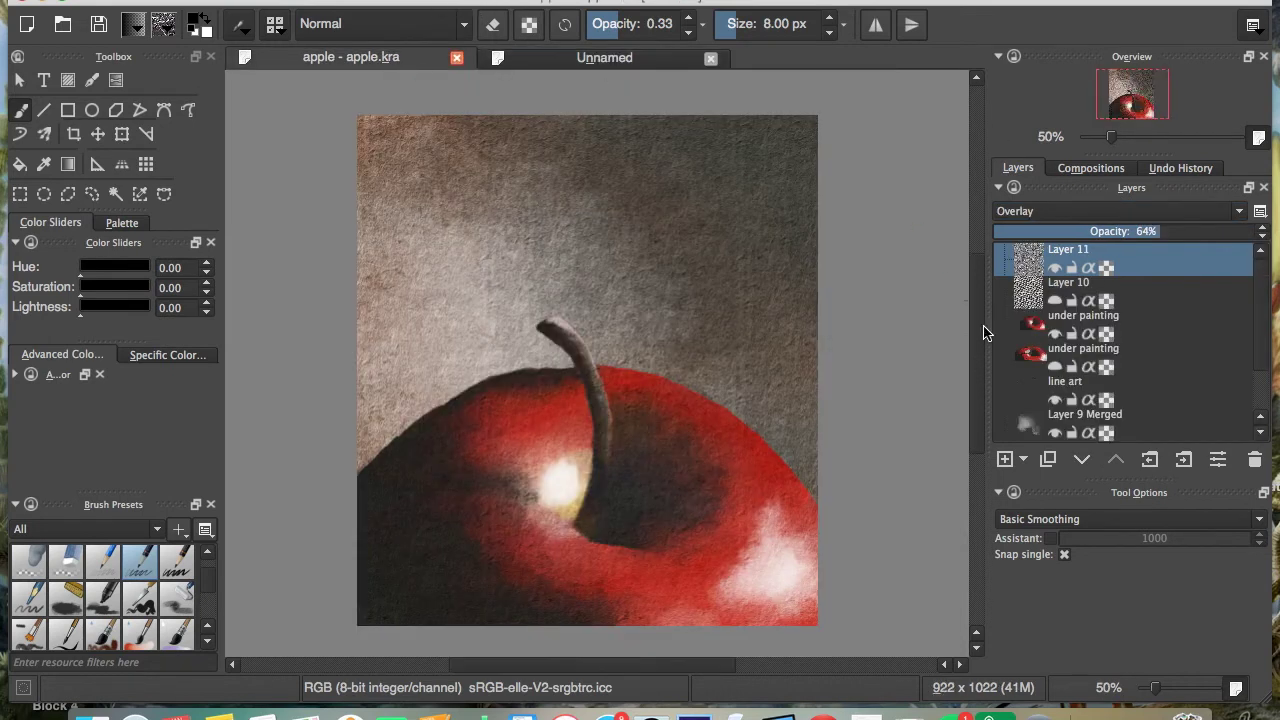
# Step: Move the lower under painting layer below line art, then back above it
pyautogui.click(1060, 356)
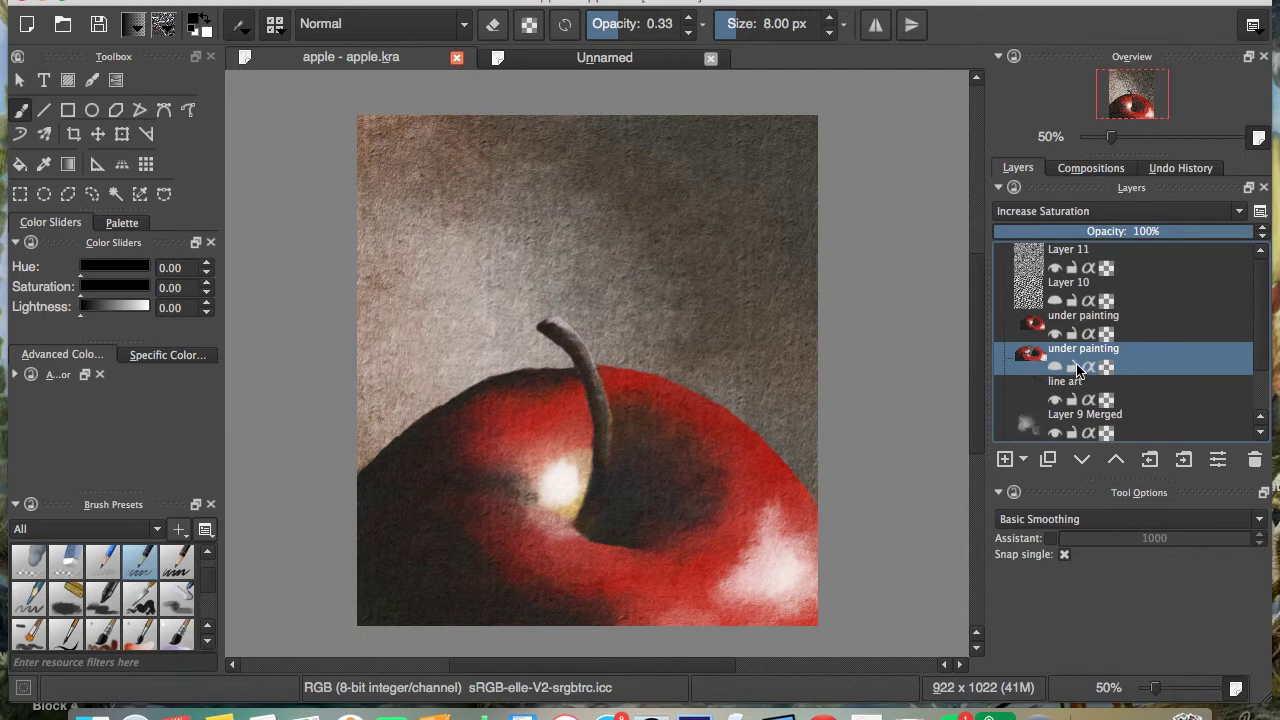
pyautogui.click(1082, 460)
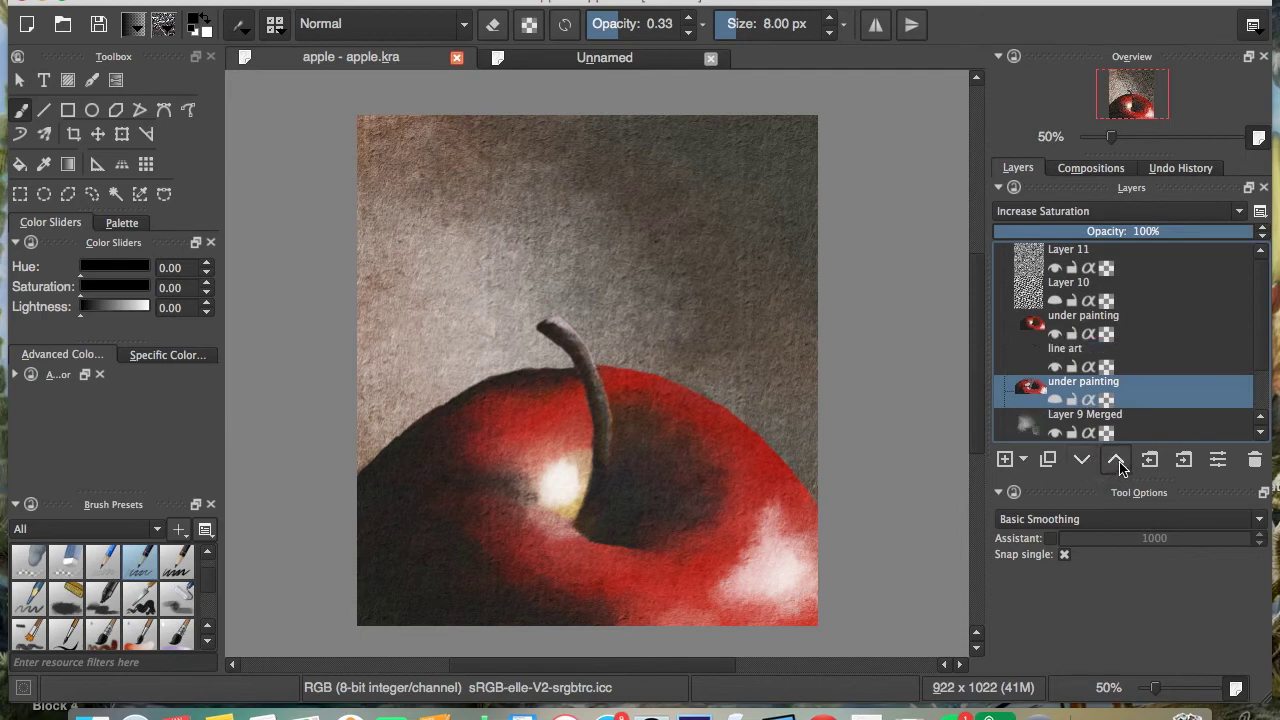
pyautogui.click(1117, 462)
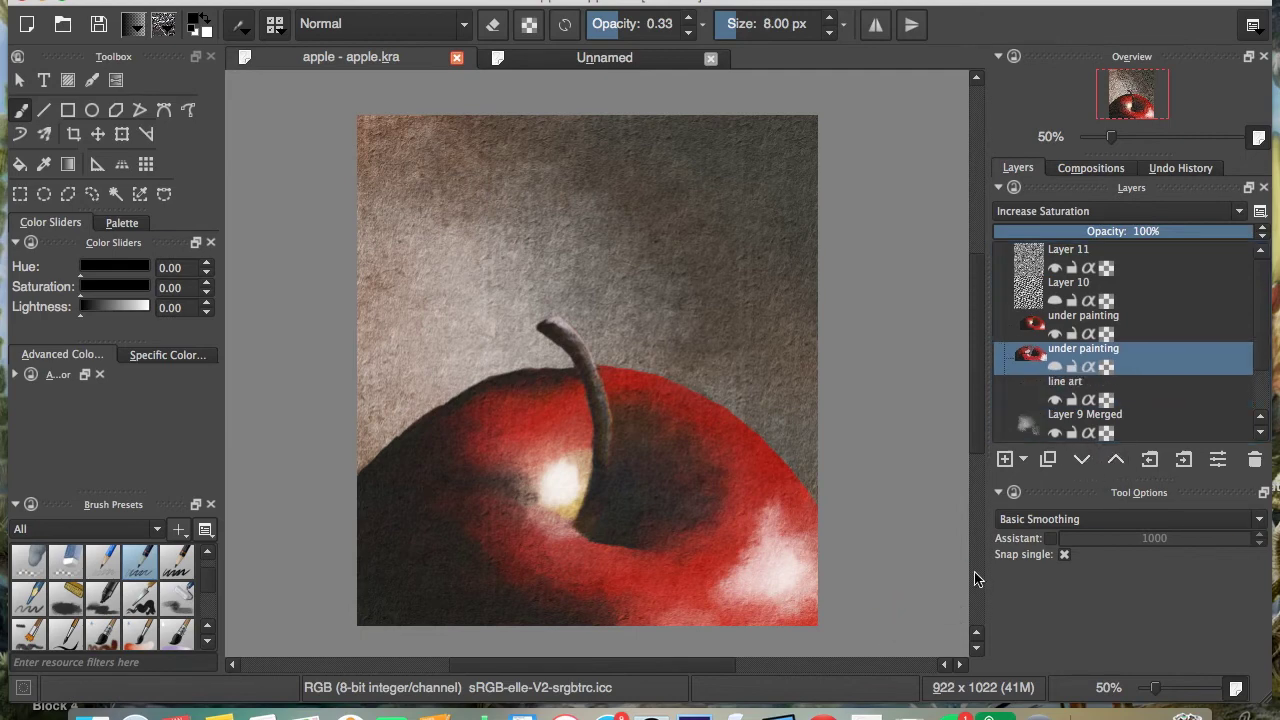